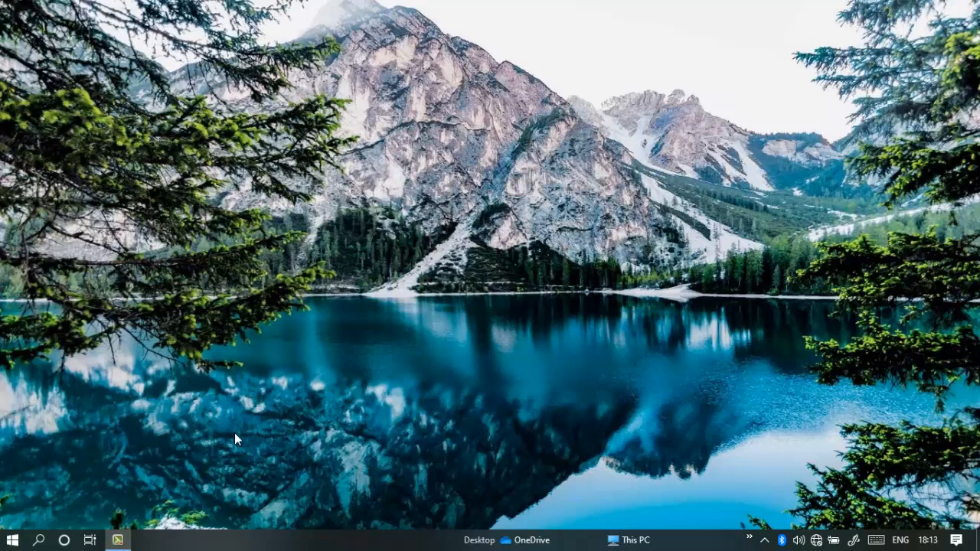
Launch TallyPrime and dismiss the startup warning to reach the company selection list.
click(12, 539)
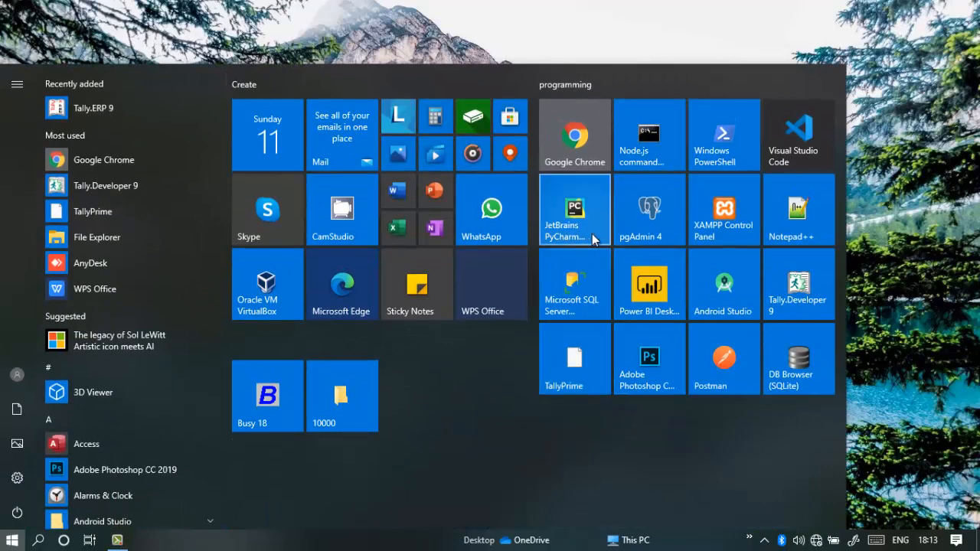
click(573, 372)
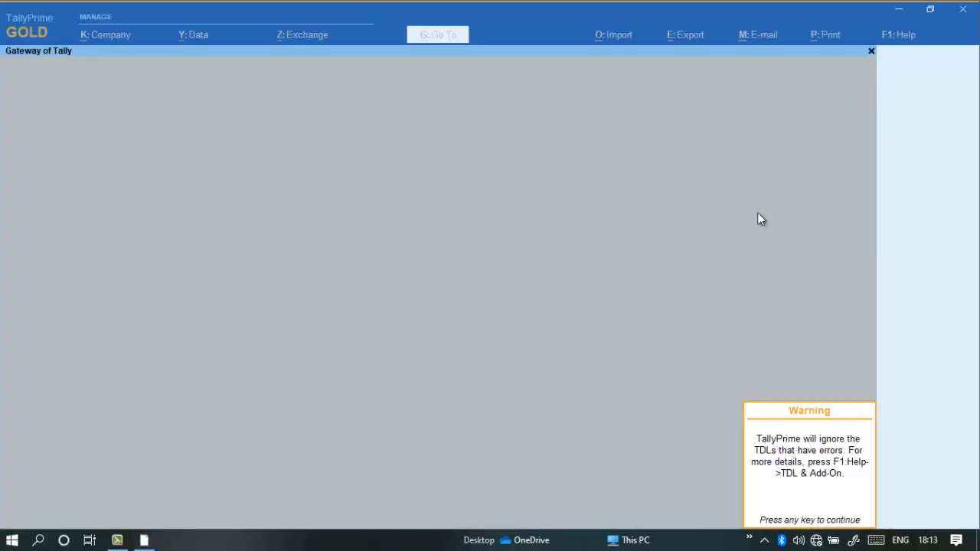
key(Escape)
key(Escape)
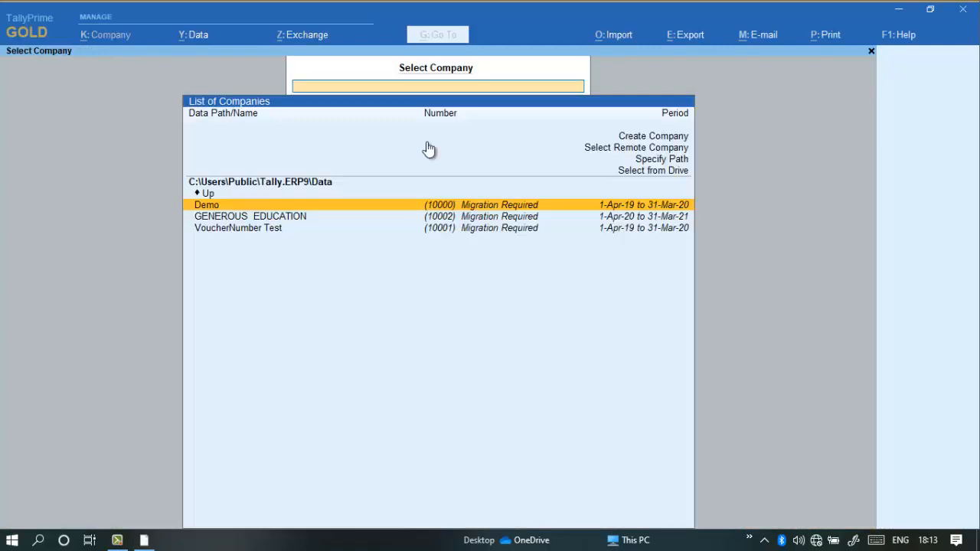
key(Escape)
key(Escape)
key(Escape)
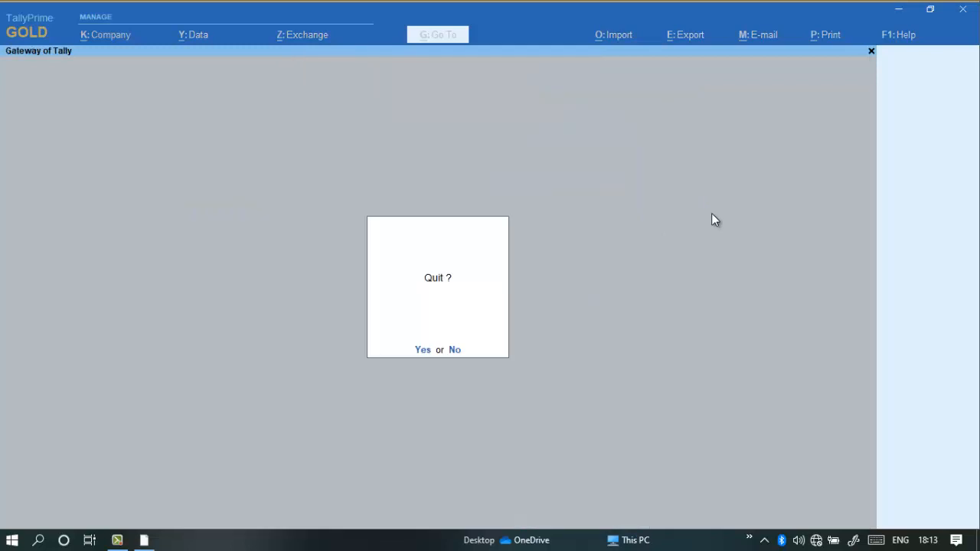
key(Escape)
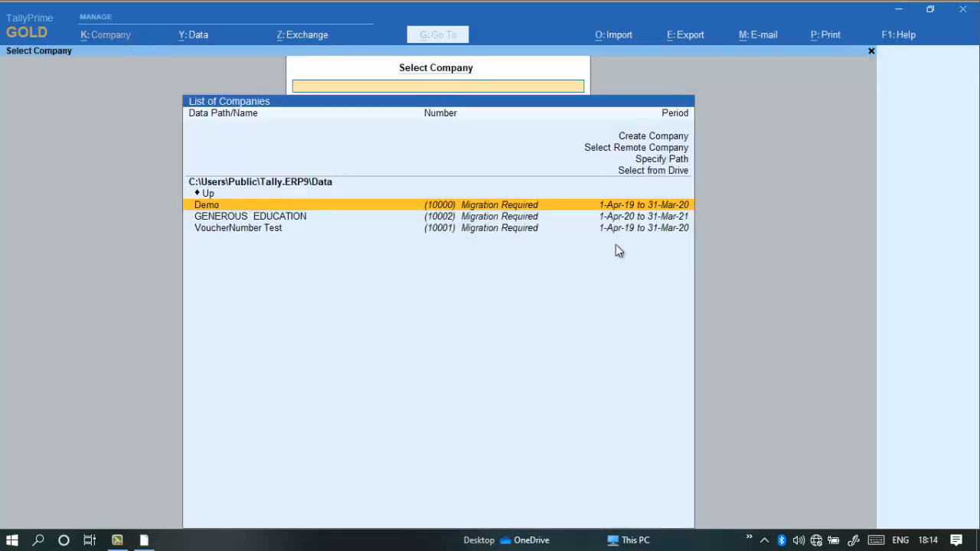
key(Up)
key(Up)
key(Up)
key(Up)
key(Return)
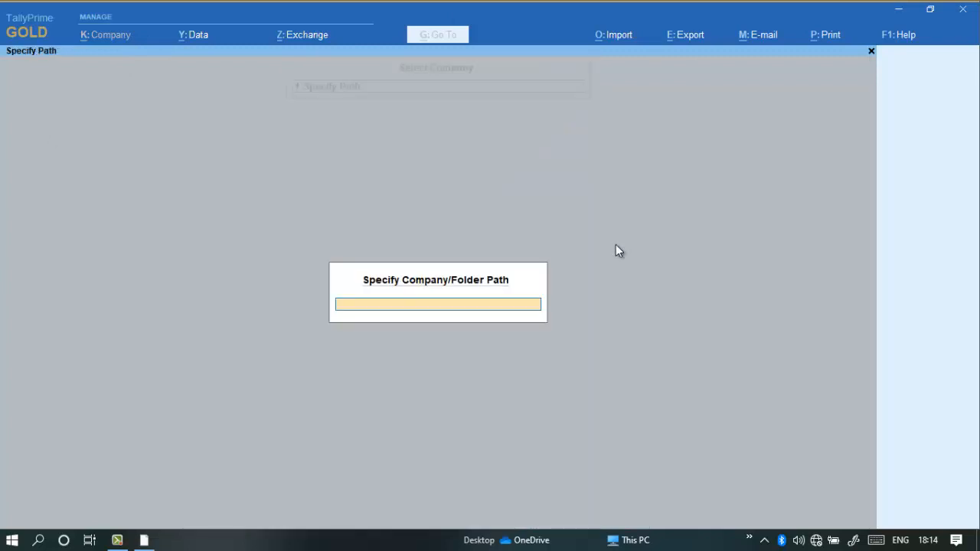
key(Escape)
Start creating a new company from the company selection list.
key(Up)
key(Up)
key(Up)
key(Up)
key(Up)
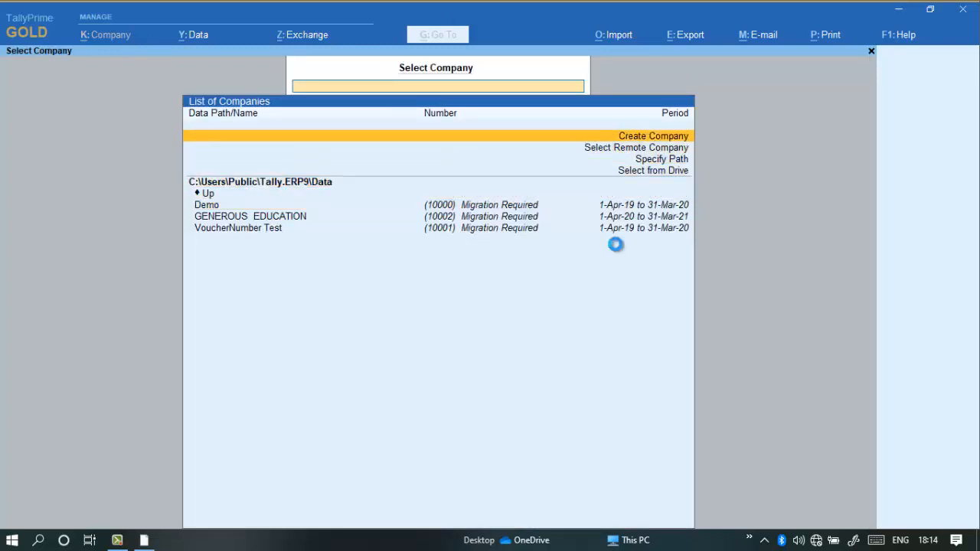
key(Return)
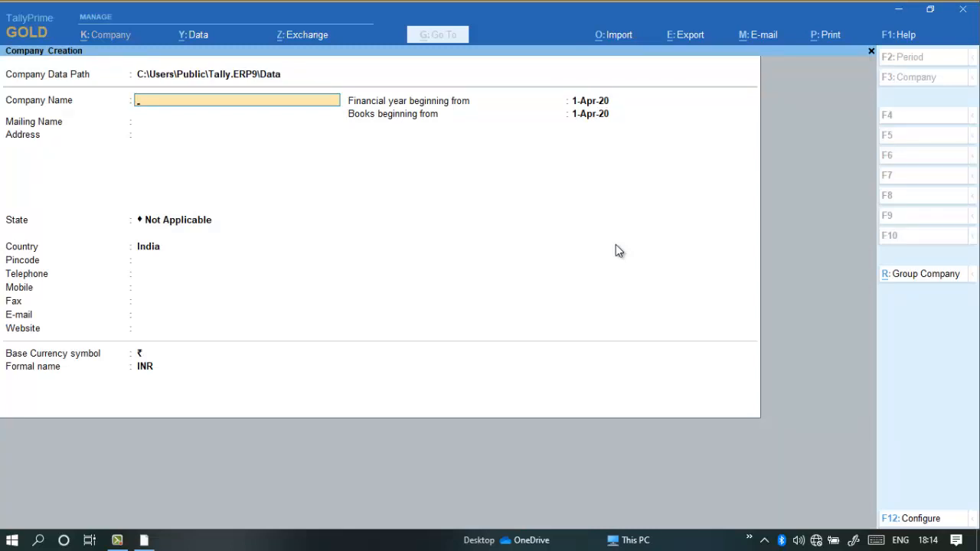
Set the new company's data path to E:\data\youtube.
key(BackSpace)
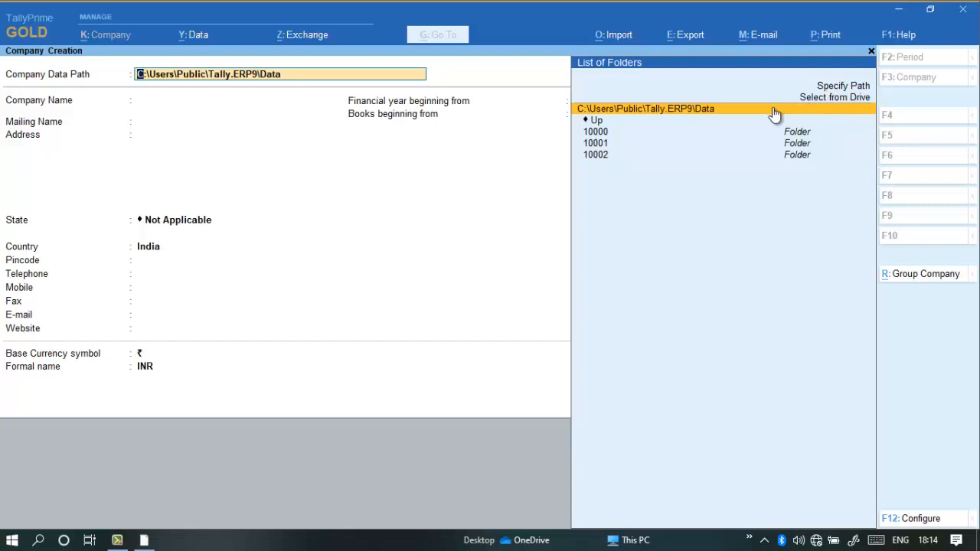
text(E:)
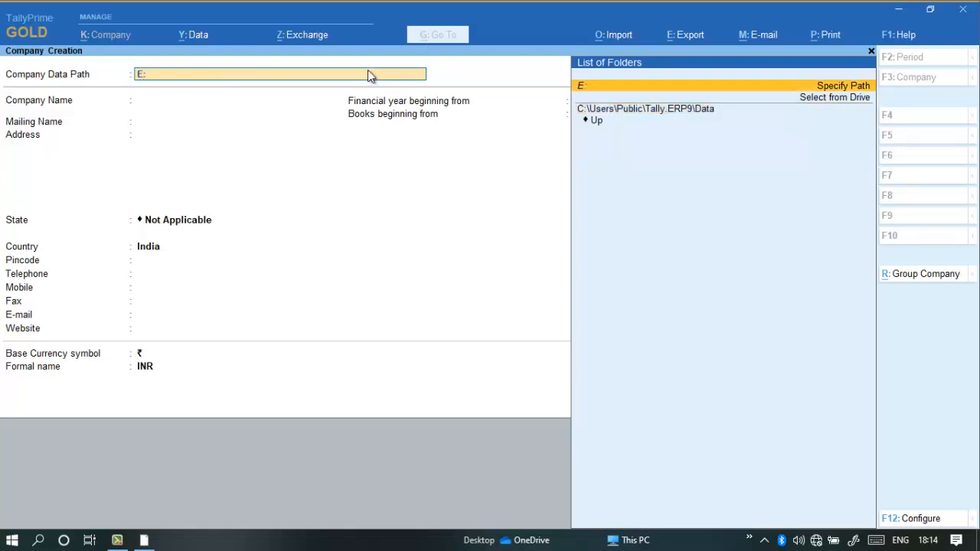
text(\data\yo)
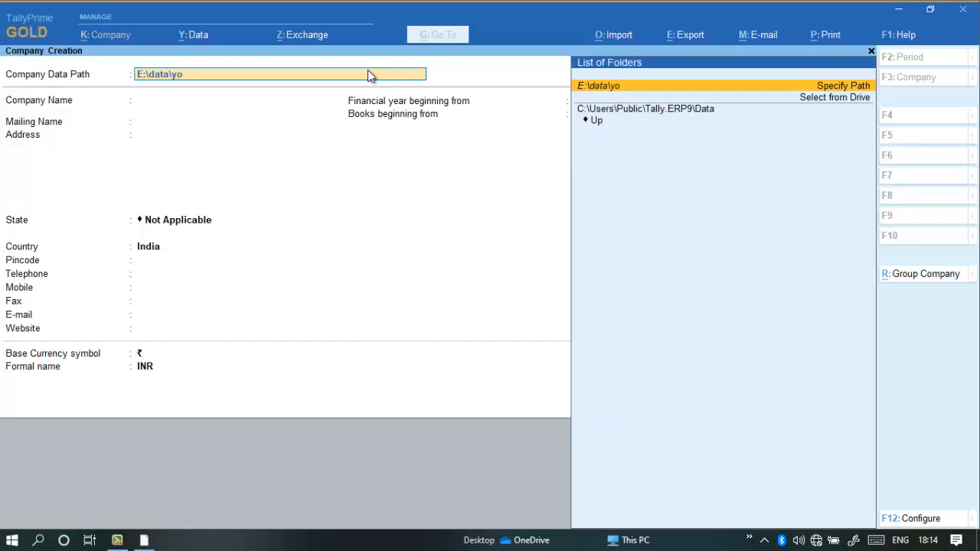
text(utube)
key(Return)
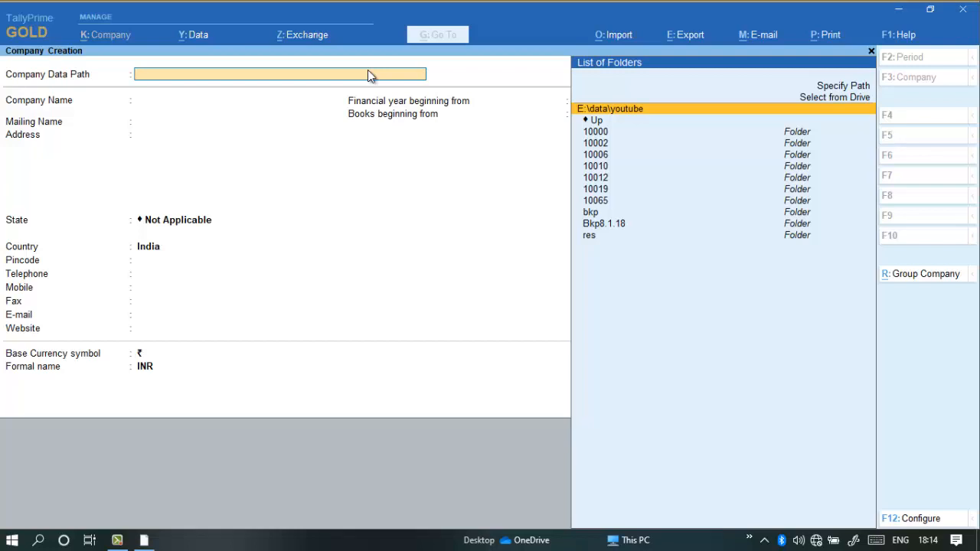
key(Return)
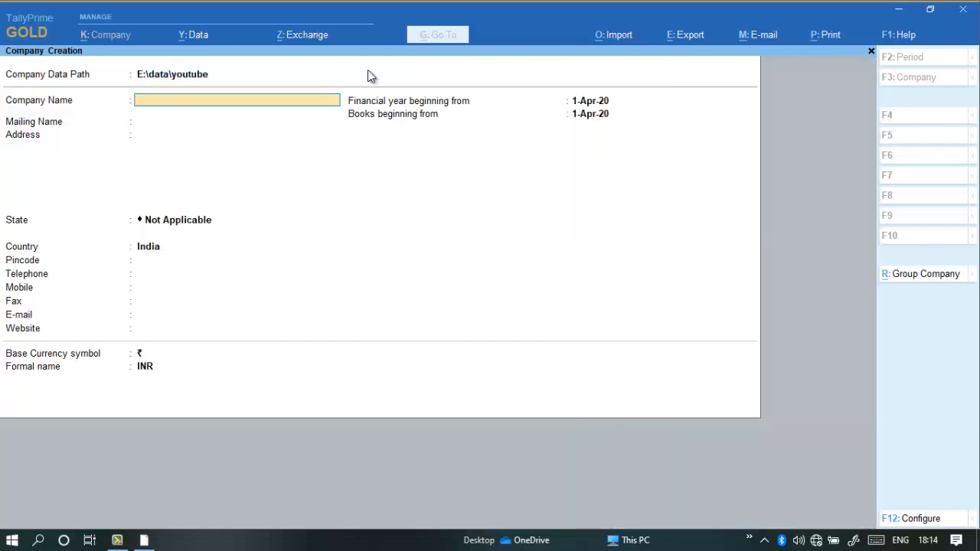
Enter Prime Demo Company as the company name.
text(Prime)
text( Seme)
key(BackSpace)
key(BackSpace)
key(BackSpace)
key(BackSpace)
key(BackSpace)
text(Demo  Company)
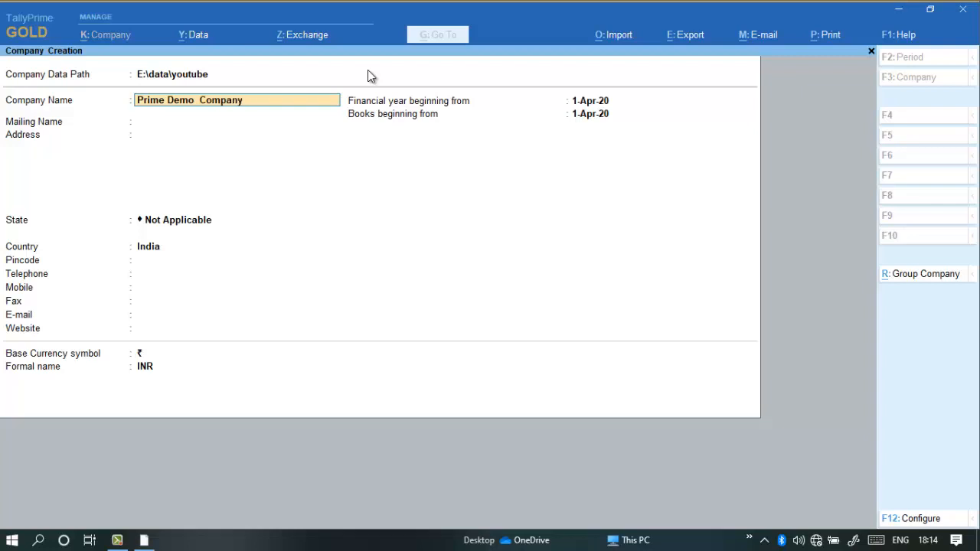
key(Return)
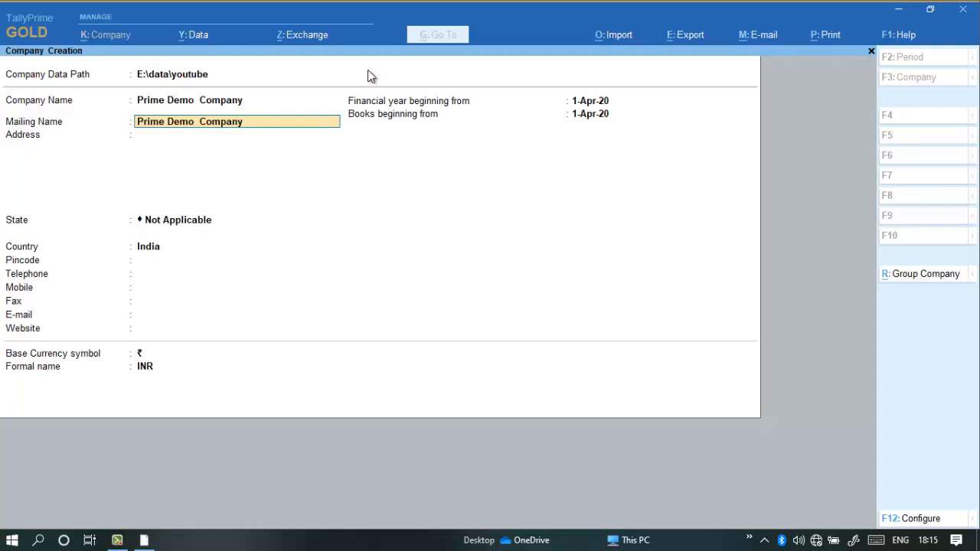
Return to the company name and append 2021 so it reads Prime Demo Company 2021.
key(Return)
key(BackSpace)
key(BackSpace)
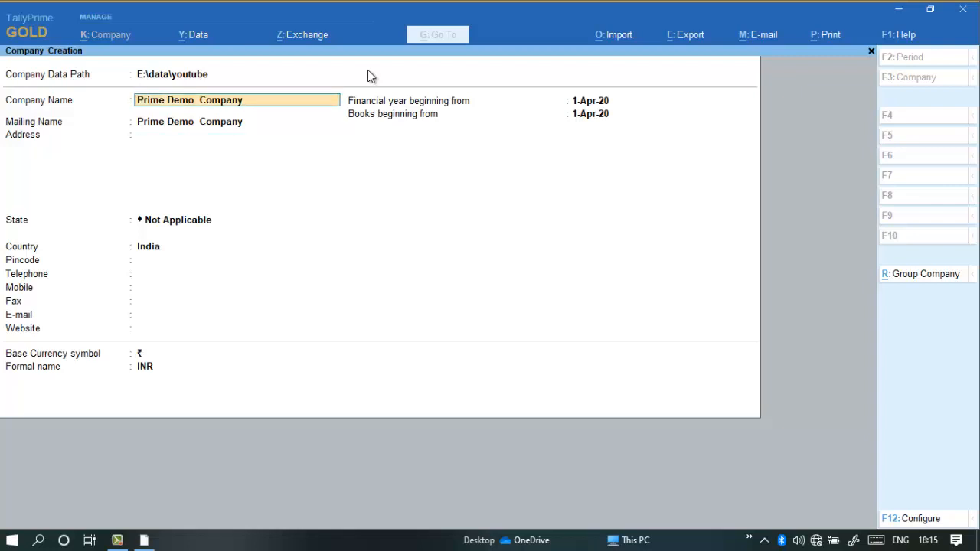
text(2021)
key(Return)
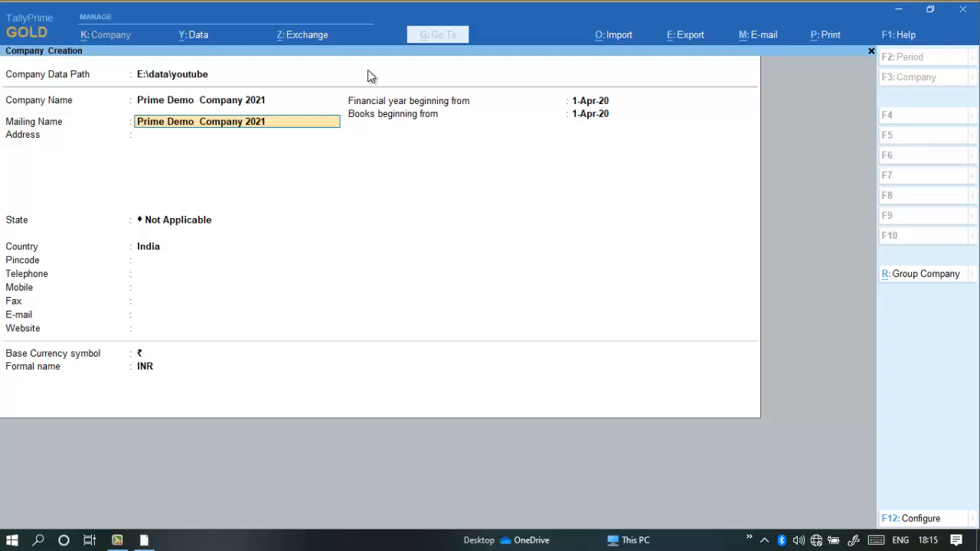
Remove 2021 from the mailing name, leaving it as Prime Demo Company.
key(BackSpace)
key(BackSpace)
key(BackSpace)
key(BackSpace)
key(BackSpace)
key(Return)
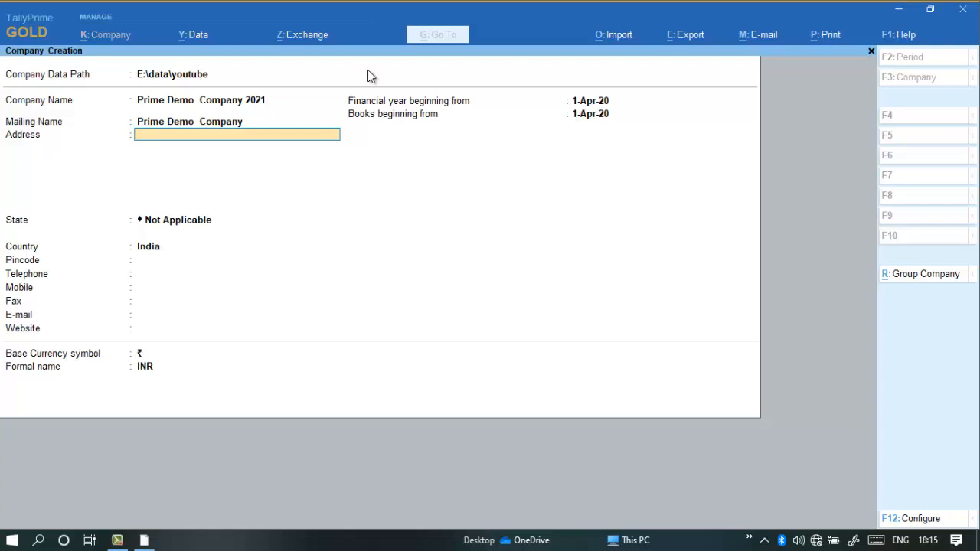
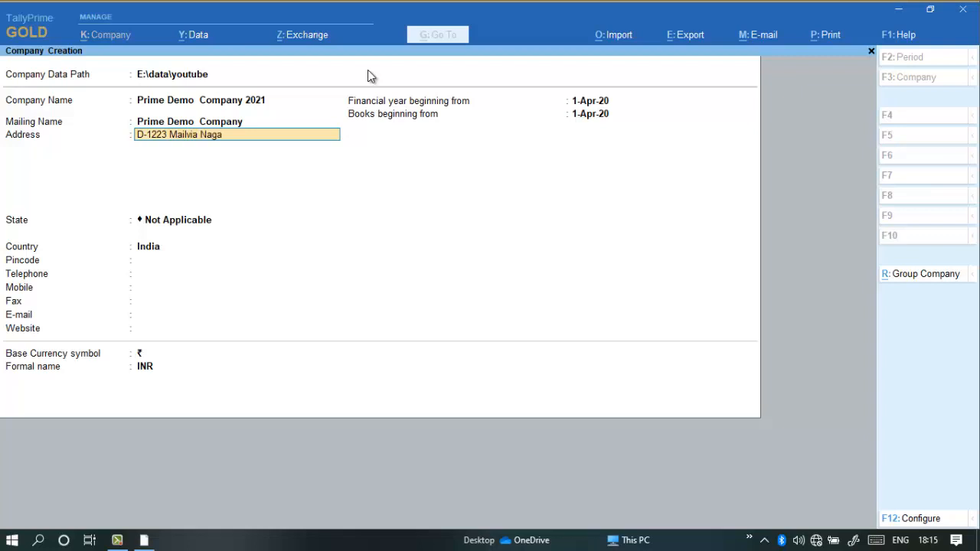
Enter the house number and locality on the first line of the company's address.
key(Return)
Complete the company's address with the market line and the city with its postal code.
text(Main)
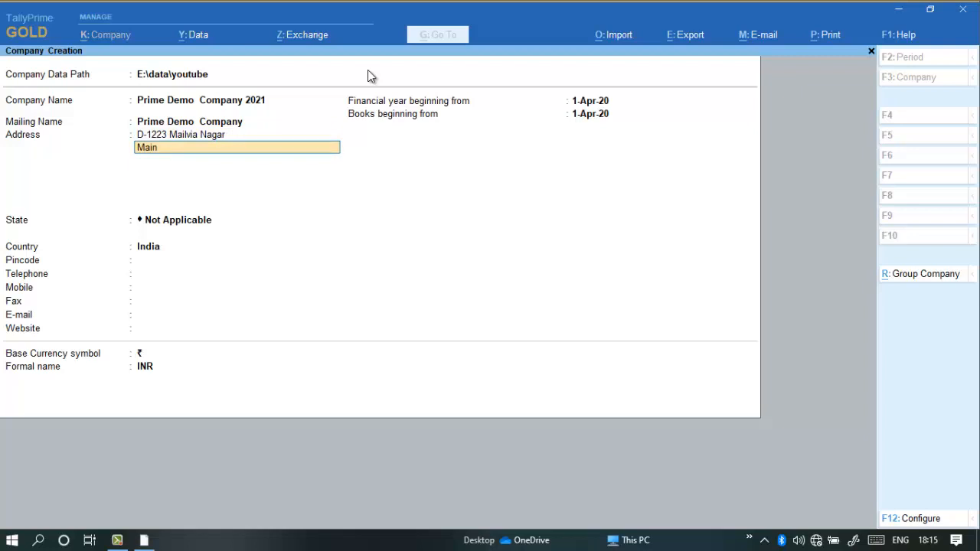
text( Market)
key(Return)
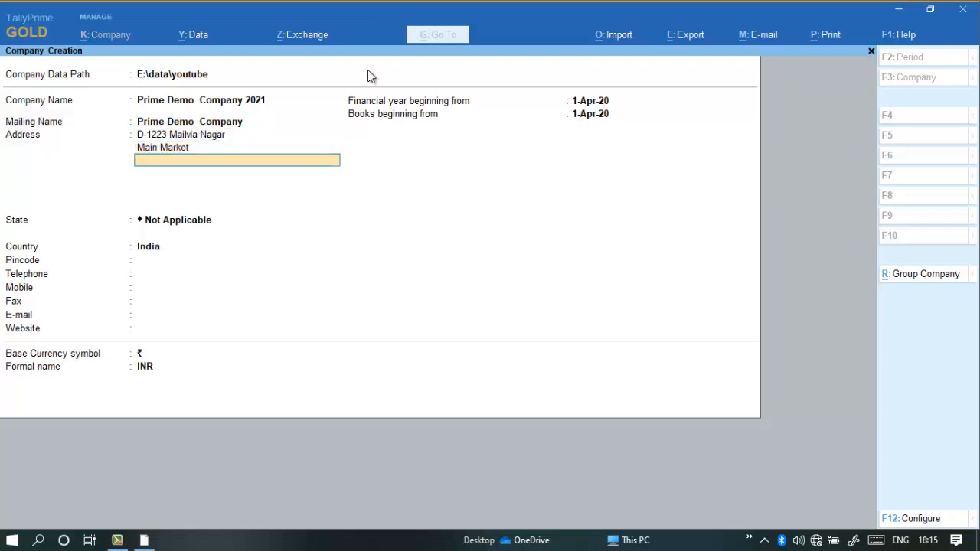
text(New Delhi  1100044)
key(Return)
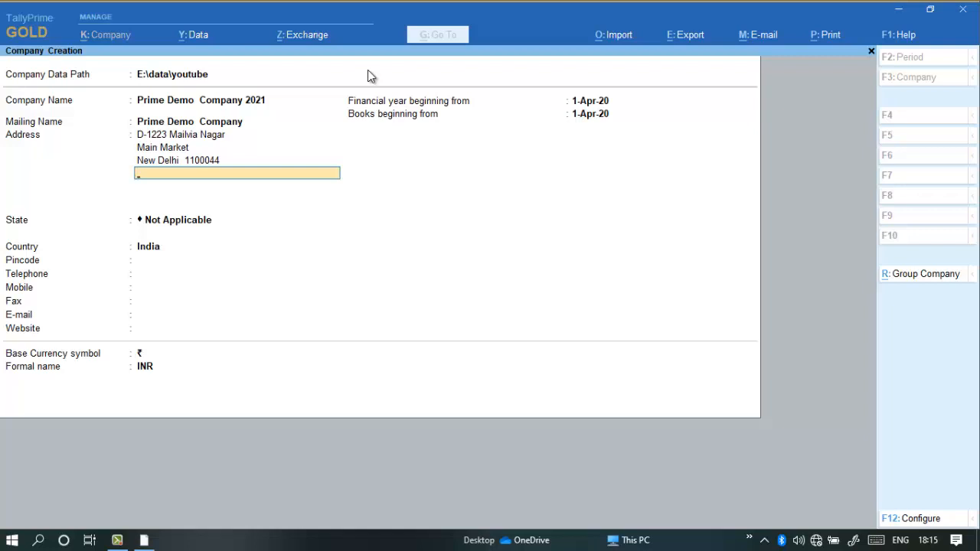
key(Return)
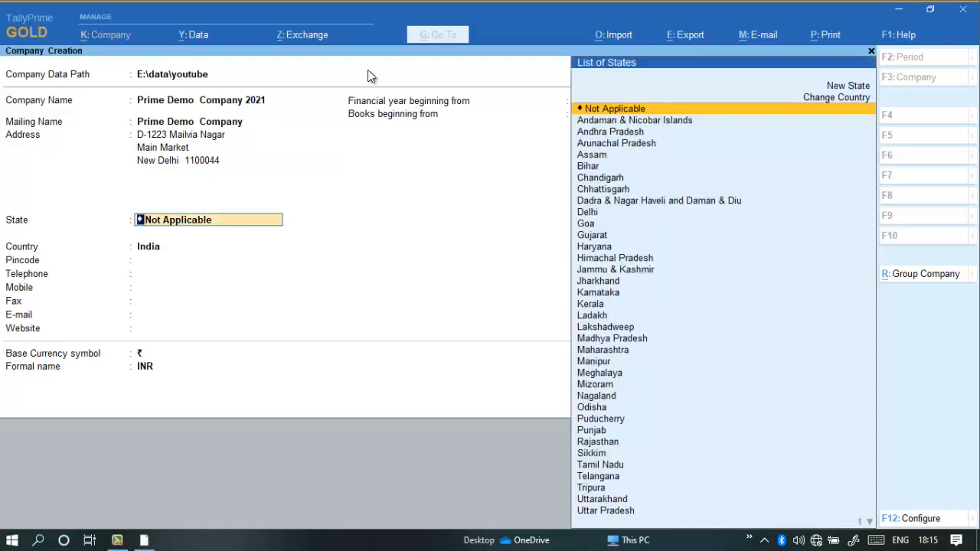
Select Delhi as the company's state and fill in the postal pincode.
text(Del)
key(Return)
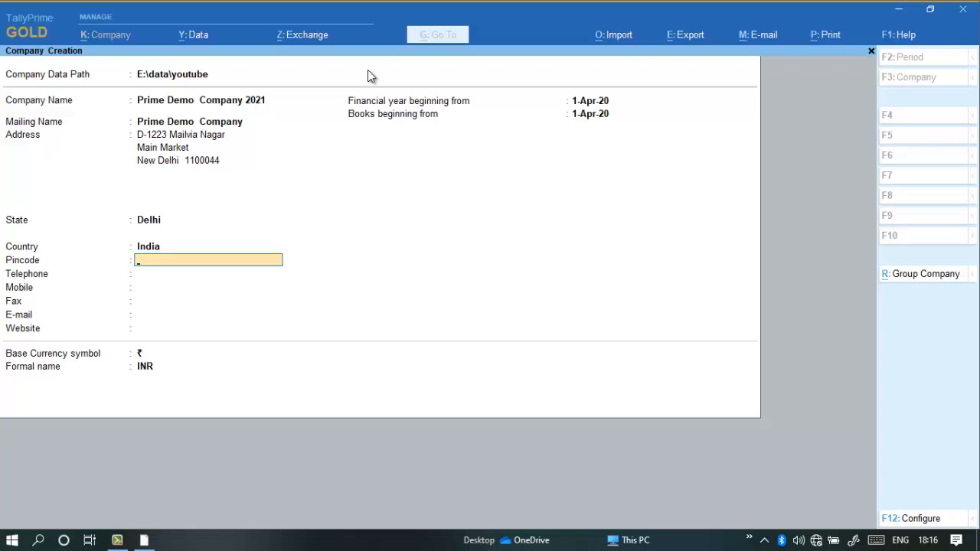
key(BackSpace)
key(BackSpace)
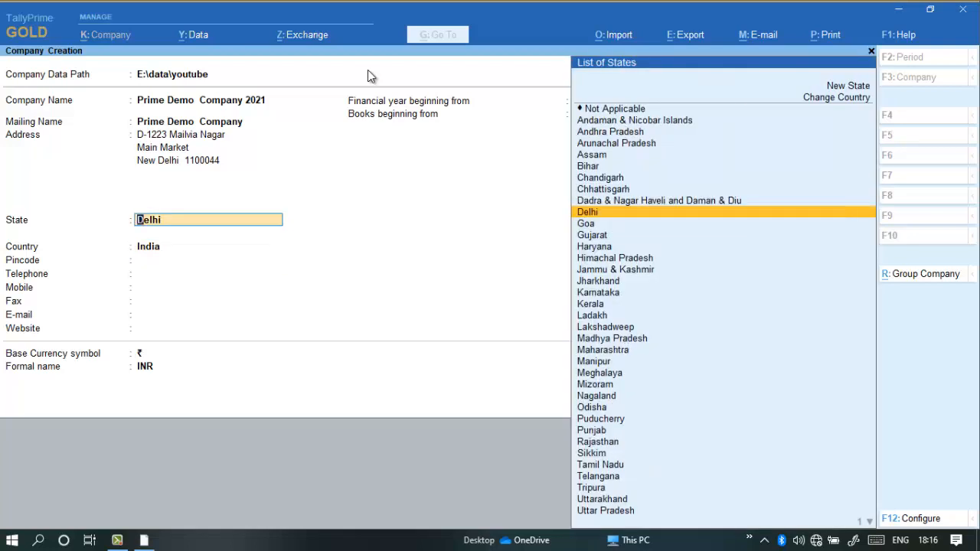
key(Return)
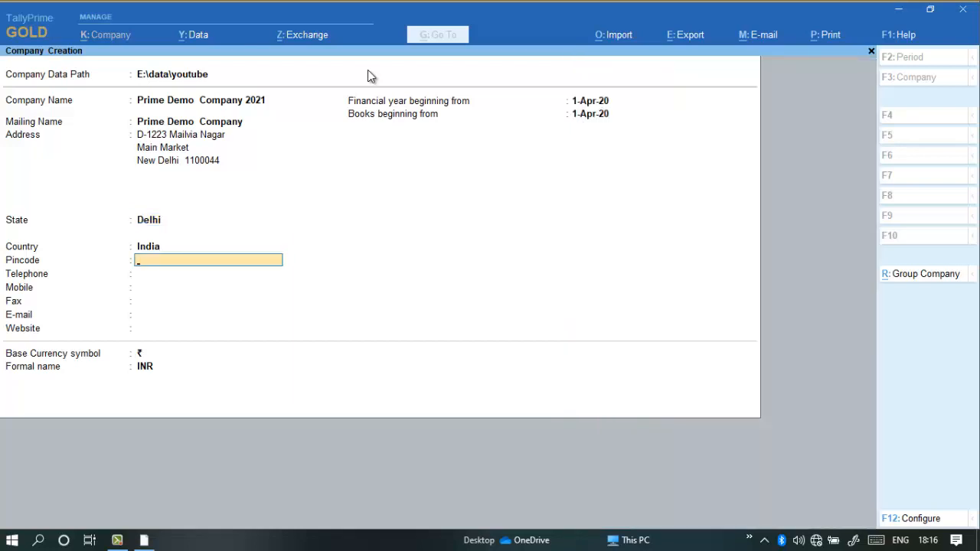
text(100044)
key(Return)
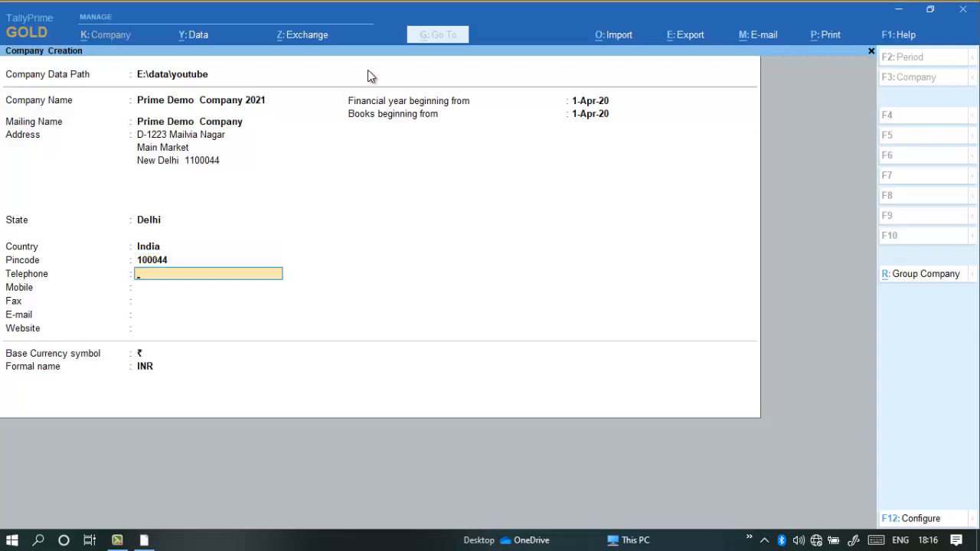
Fill in the company's telephone number and mobile number.
text(011-1234566)
key(Return)
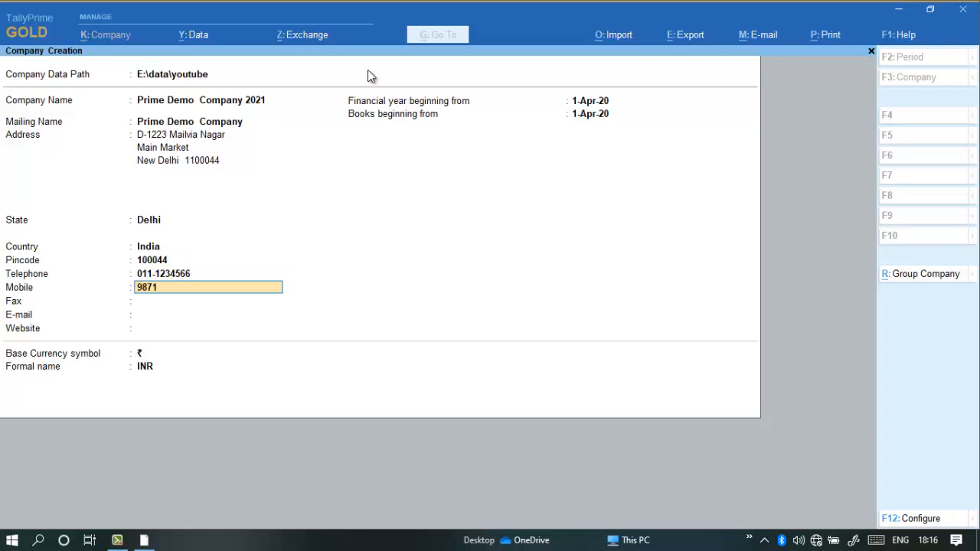
key(Return)
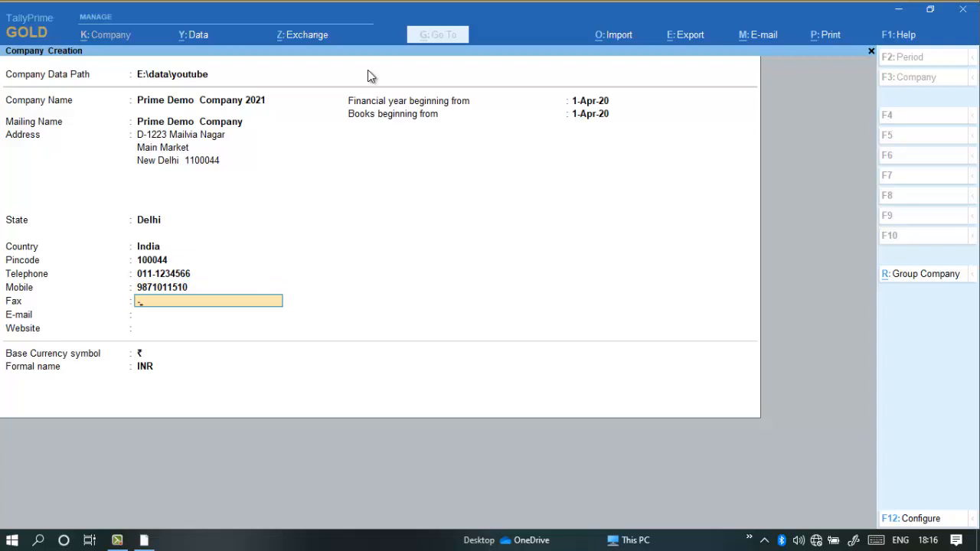
Fill in the company's fax number, including its area code.
text(0)
text(-11)
key(BackSpace)
key(BackSpace)
key(BackSpace)
key(BackSpace)
text(011-345365)
key(Return)
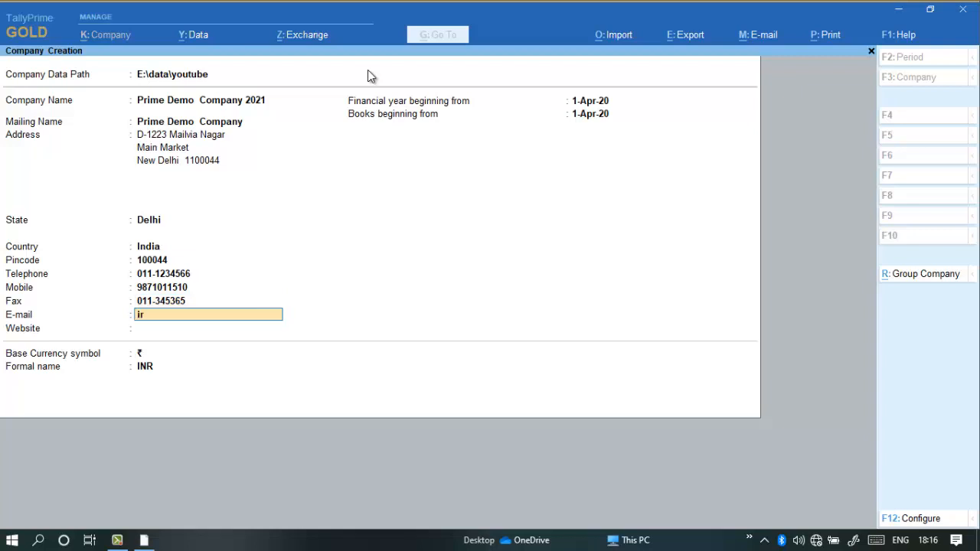
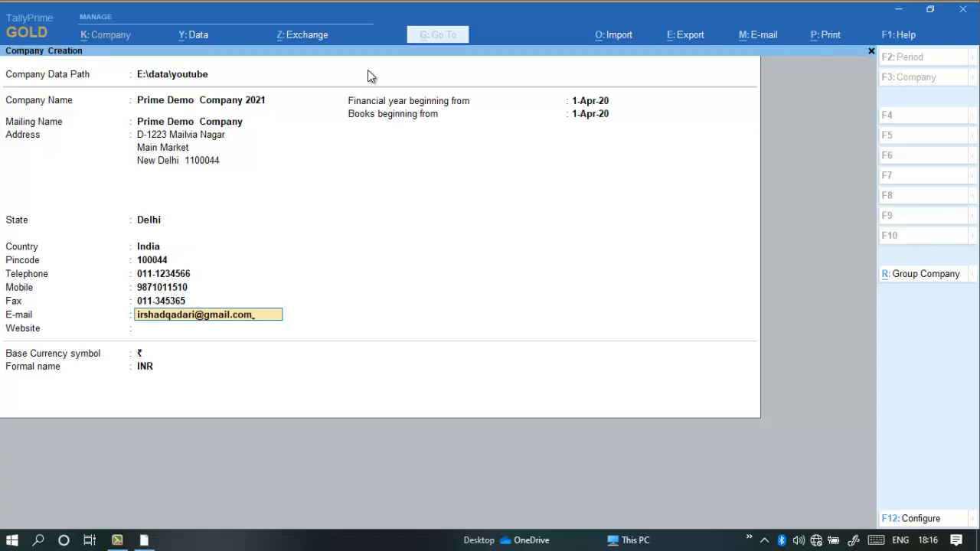
Fill in the company's e-mail address.
key(Return)
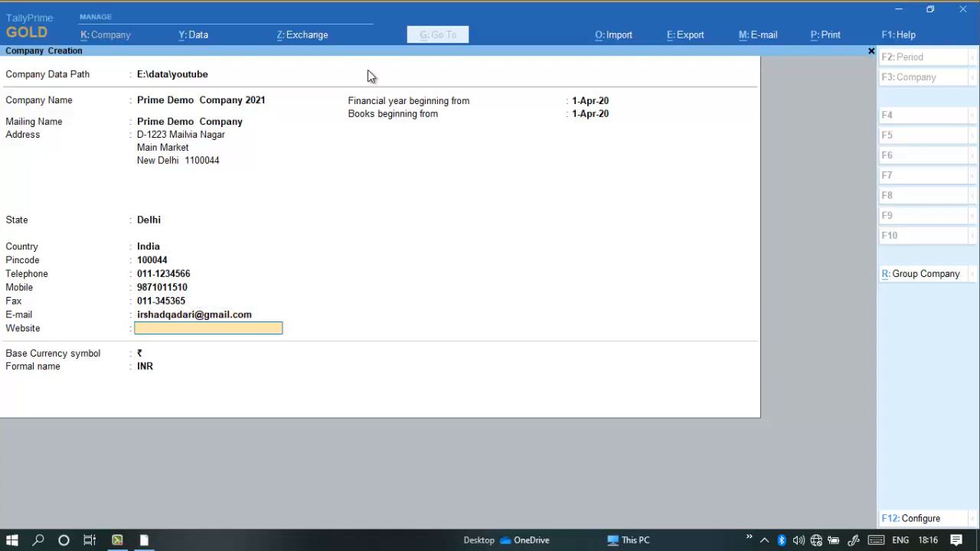
text(www.generoustechnology)
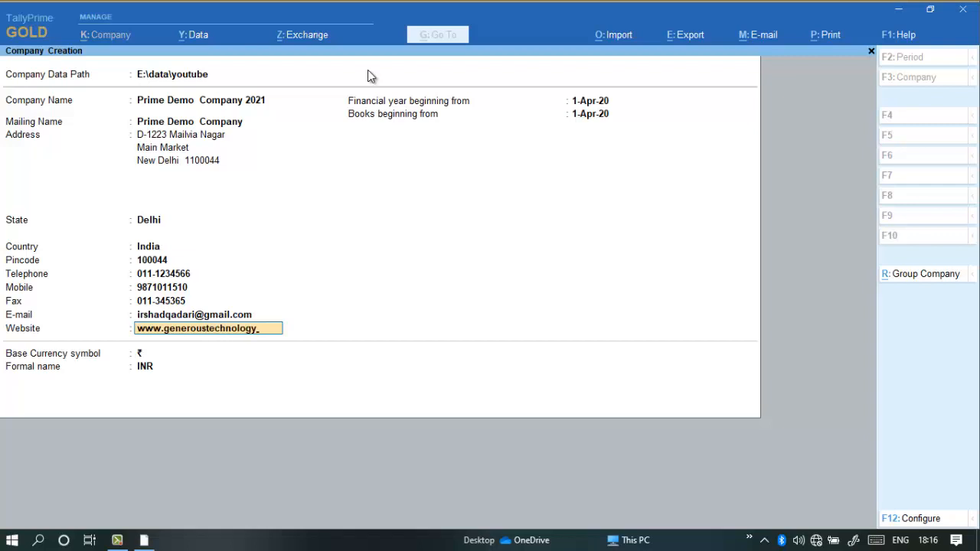
text(.com)
key(Return)
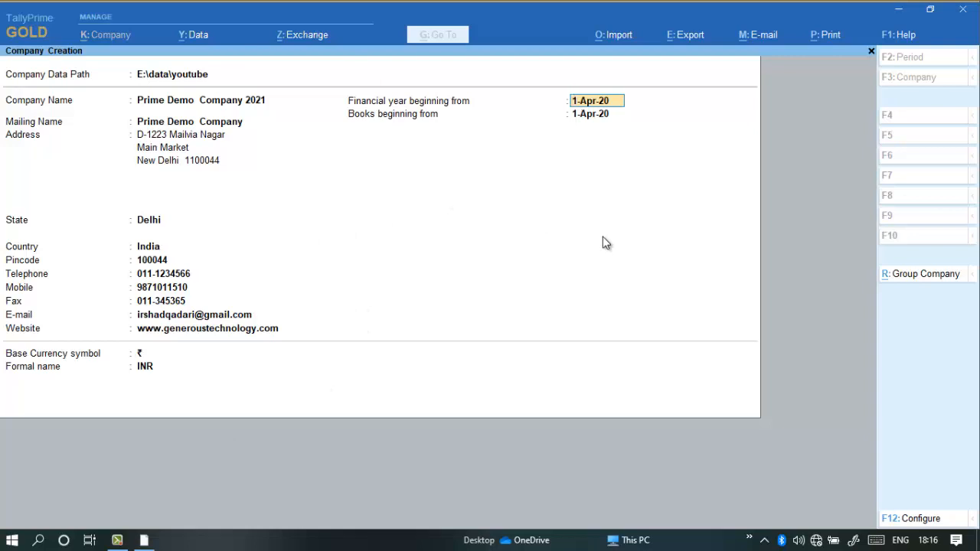
key(Return)
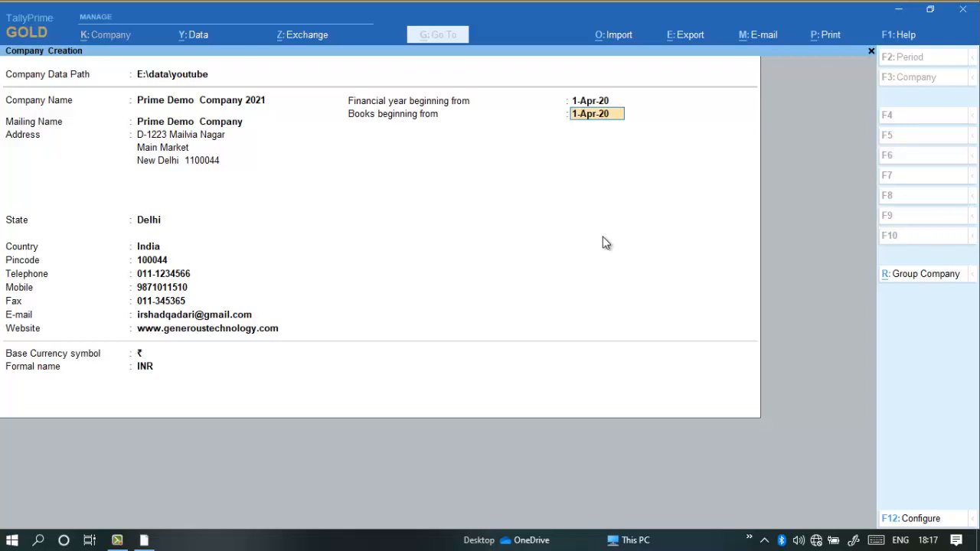
Set the company's books beginning date to 1-Oct-20.
text(1.10.20)
key(Return)
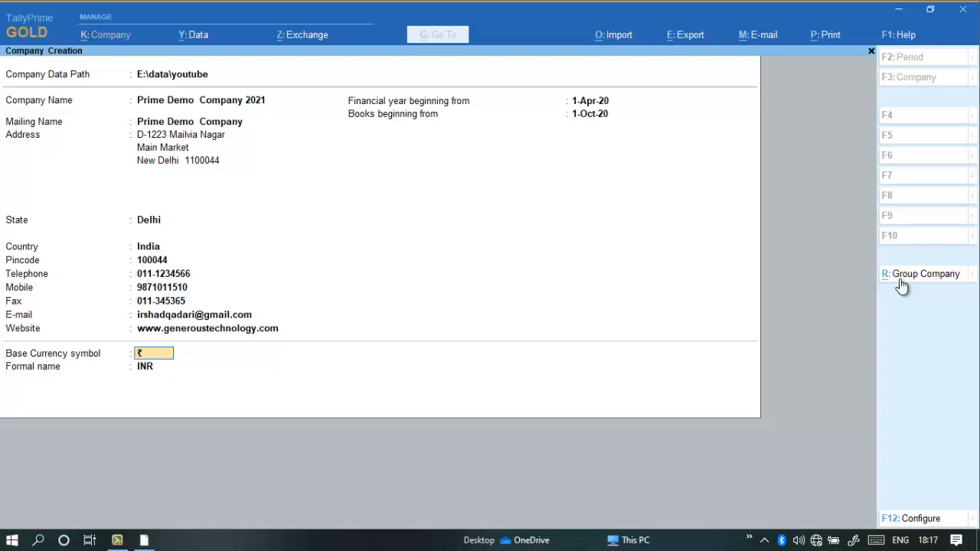
Configure the company creation form to offer the TallyVault password option and user access control.
click(923, 521)
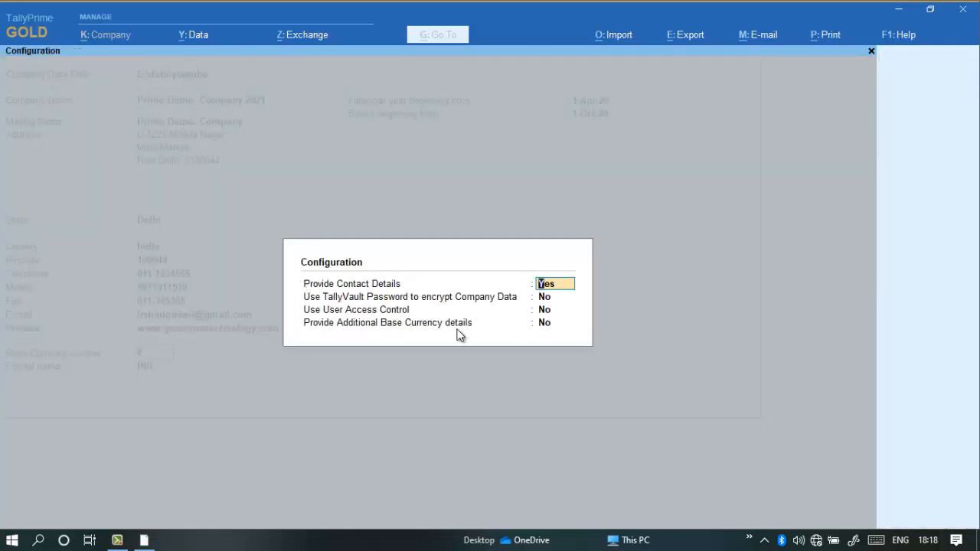
key(Return)
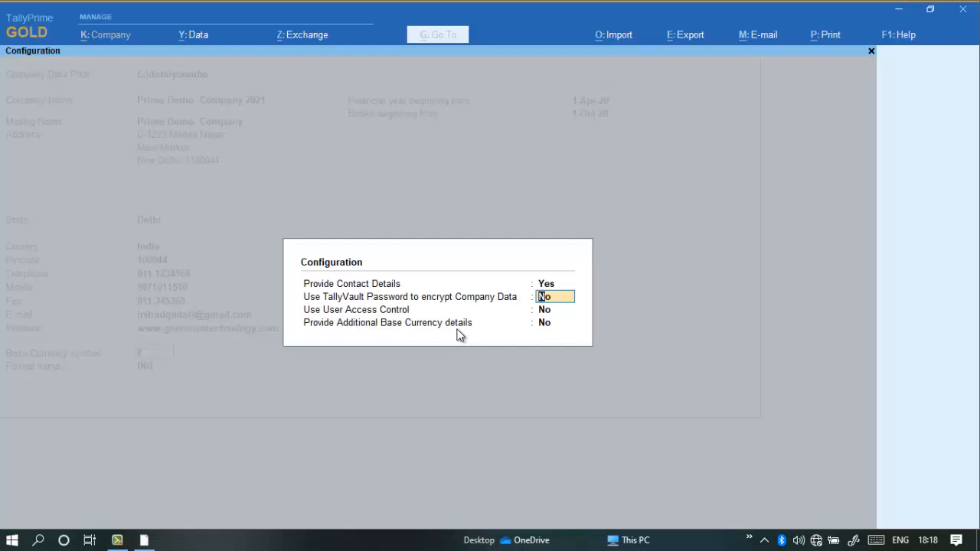
text(y)
key(Return)
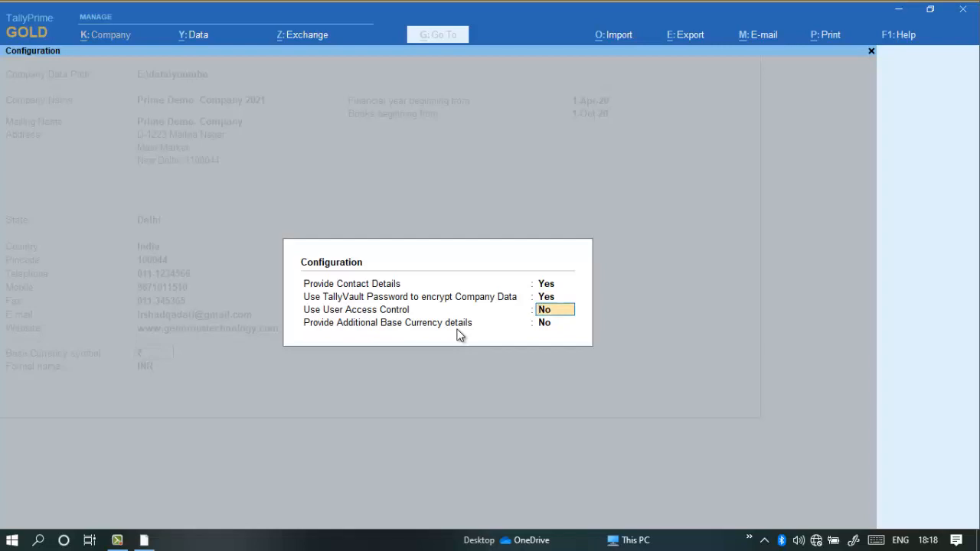
key(n)
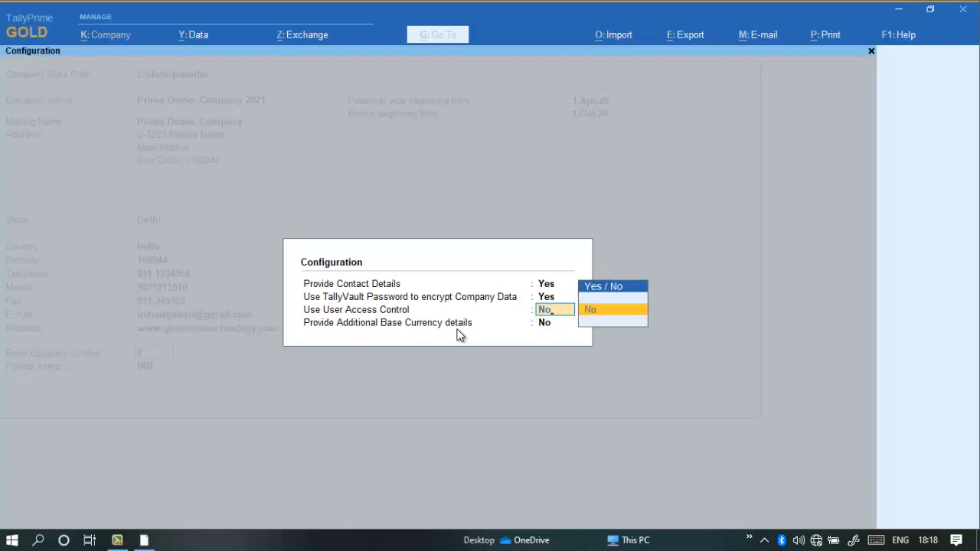
key(BackSpace)
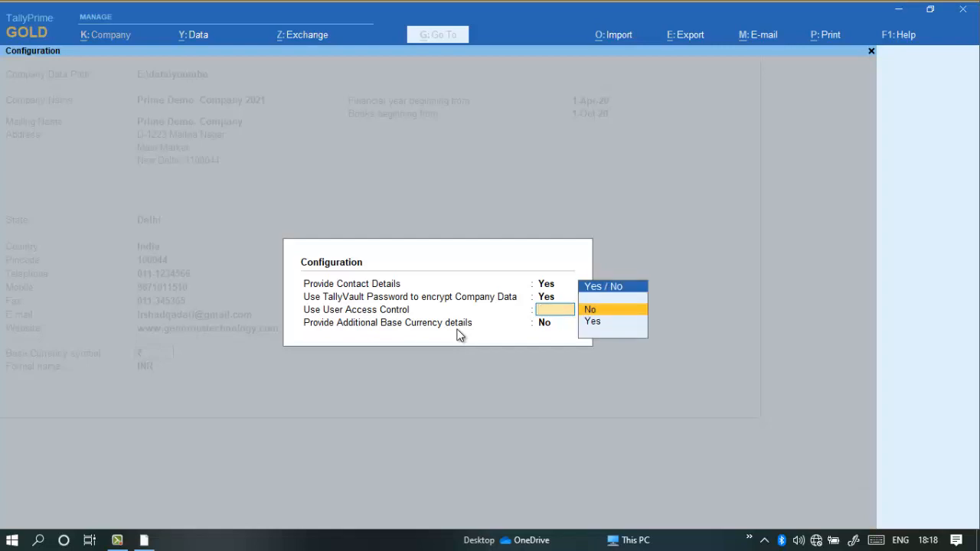
text(y)
key(Return)
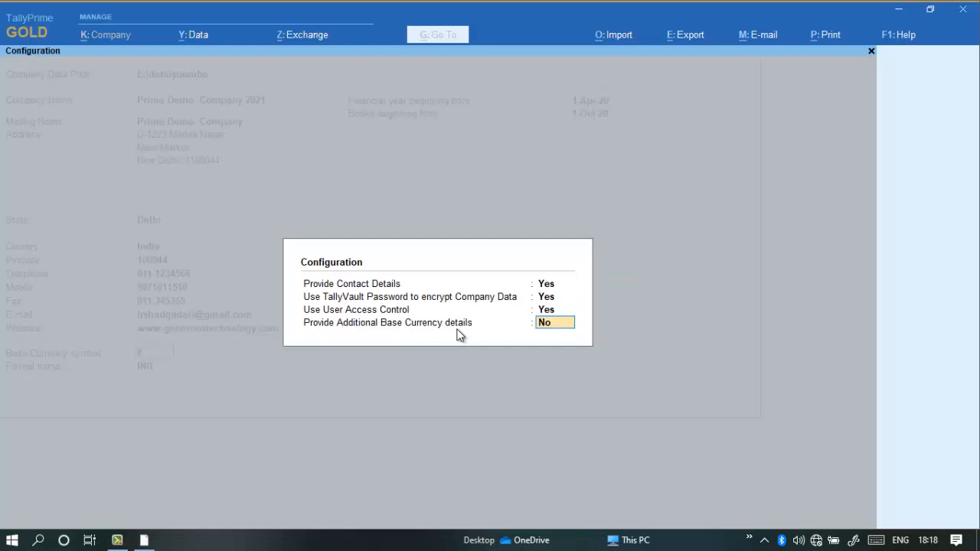
key(Return)
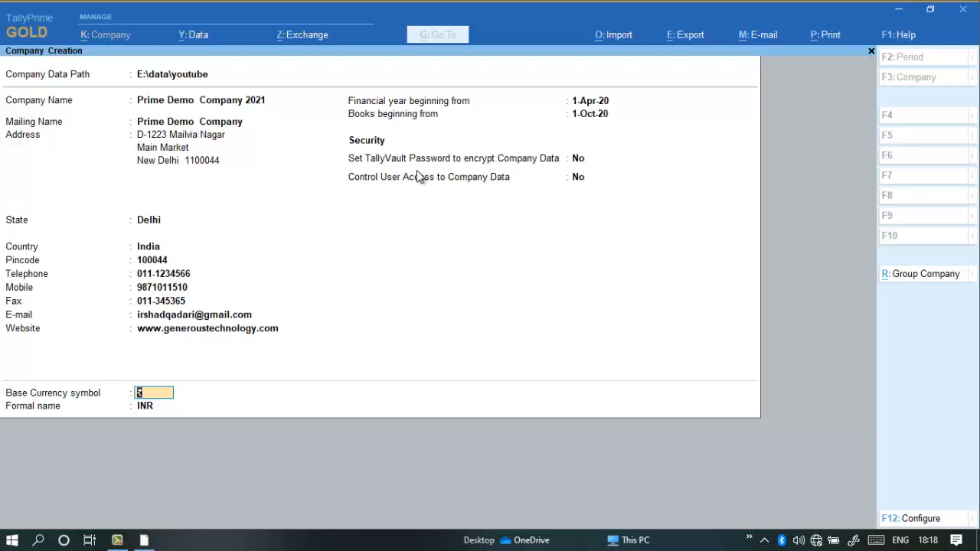
Keep the TallyVault password setting at No and turn on user access control for the company data.
click(575, 161)
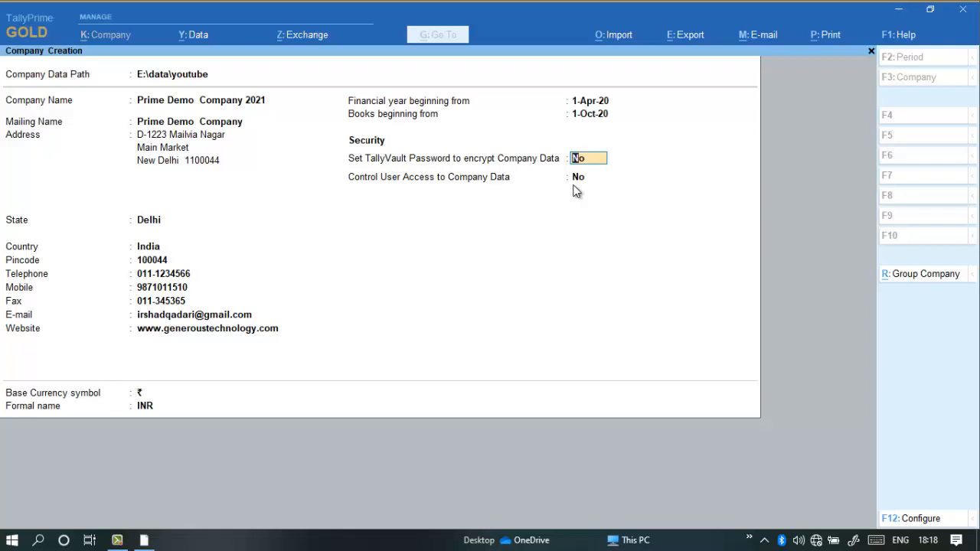
key(Return)
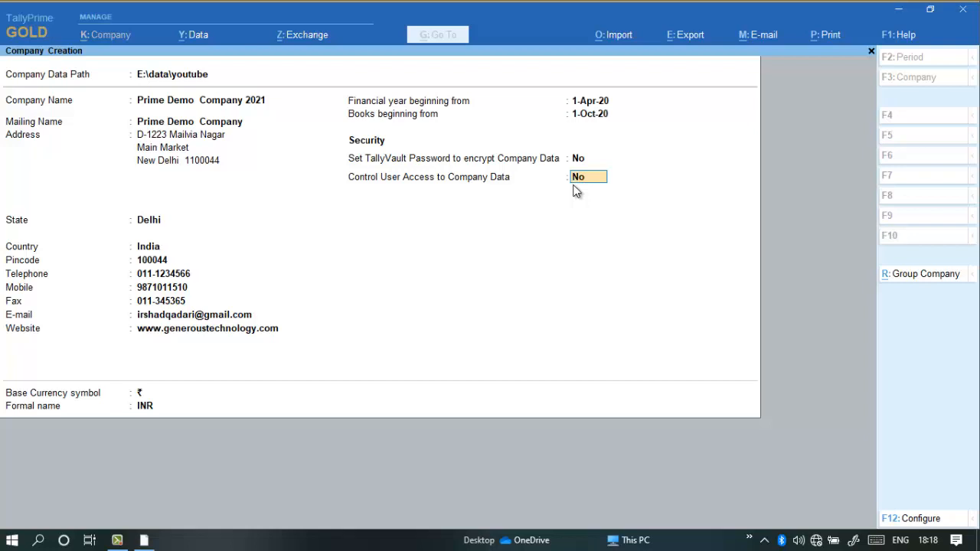
text(y)
key(Return)
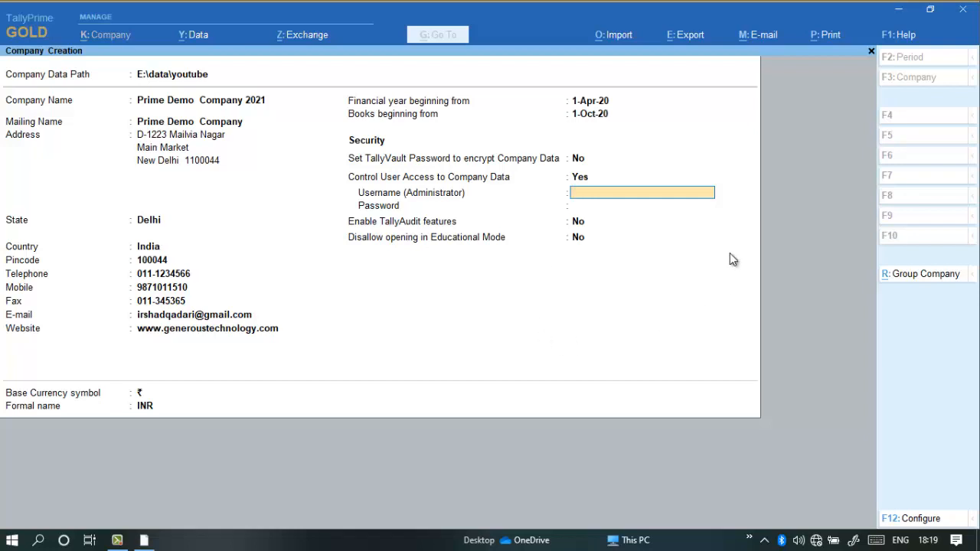
Set the administrator username to admin, then enter and confirm the administrator password.
text(admin)
key(Return)
text(*)
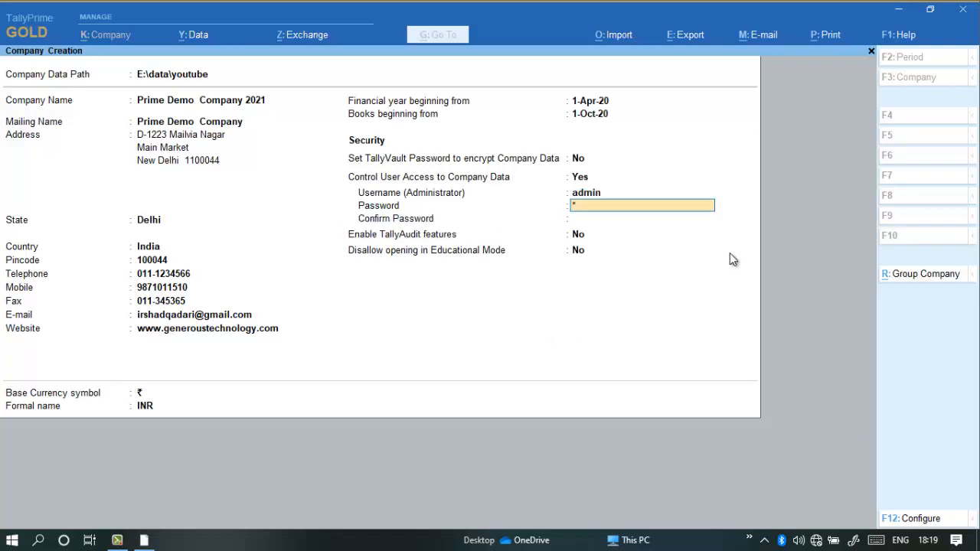
text(****)
key(Return)
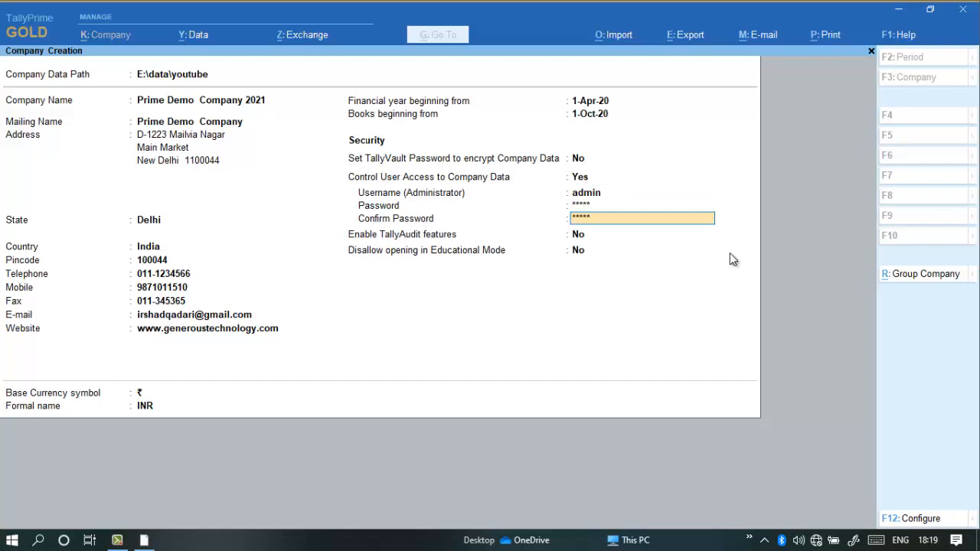
text(*****)
key(Return)
key(Return)
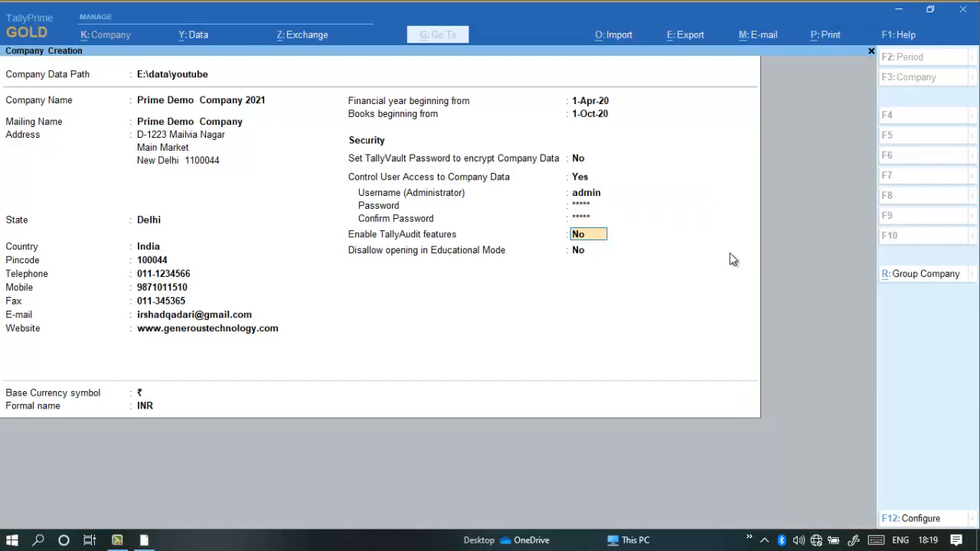
Enable the TallyAudit features and keep the restriction on opening in Educational Mode at No.
text(y)
key(Return)
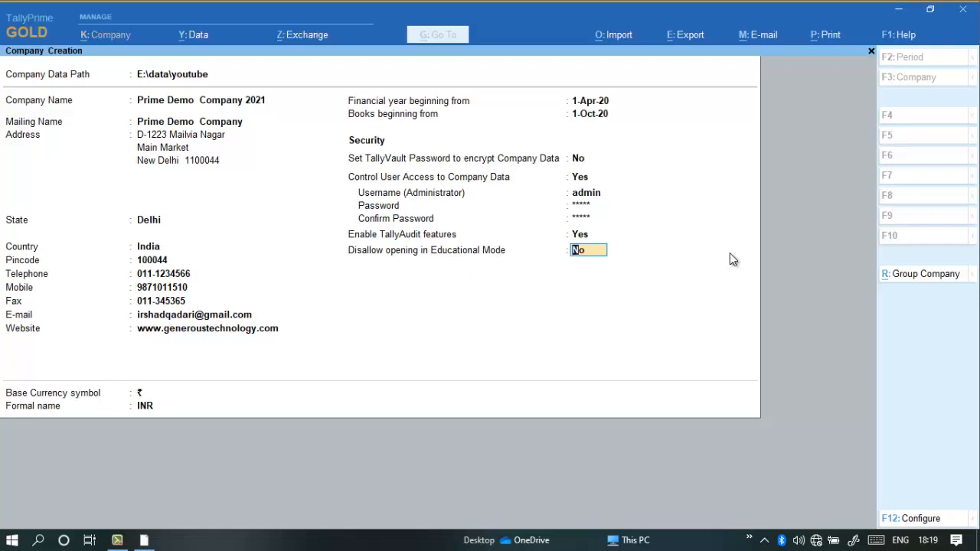
key(Return)
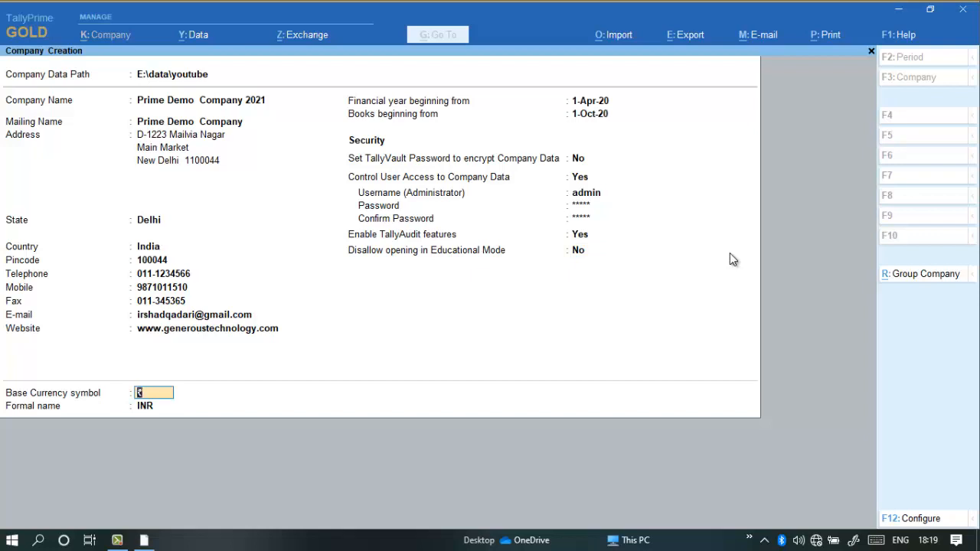
key(Return)
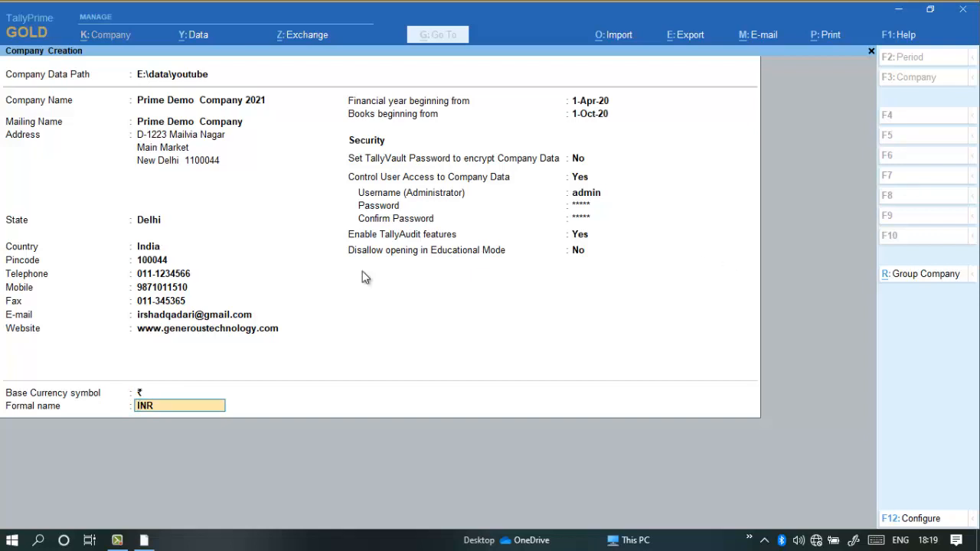
Configure the company creation form to provide additional base currency details.
click(945, 526)
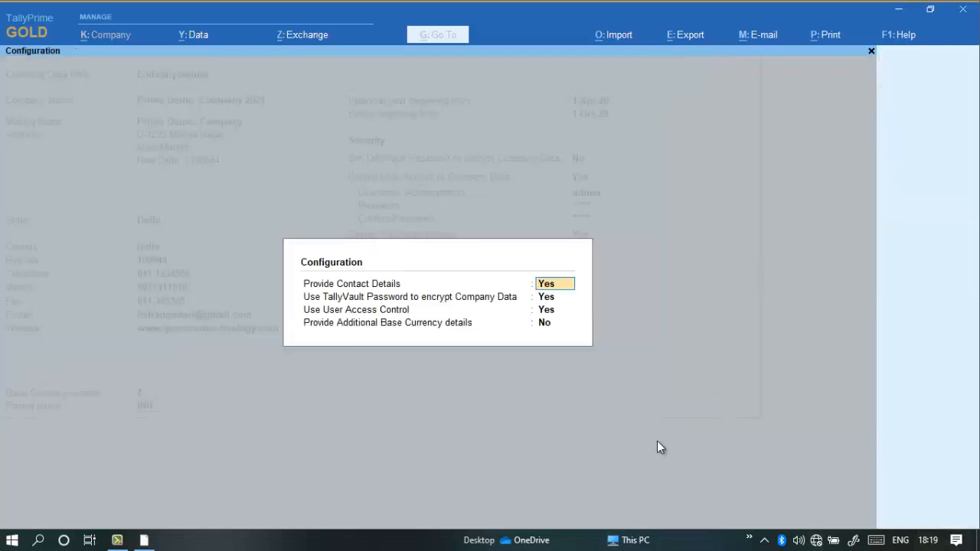
click(543, 324)
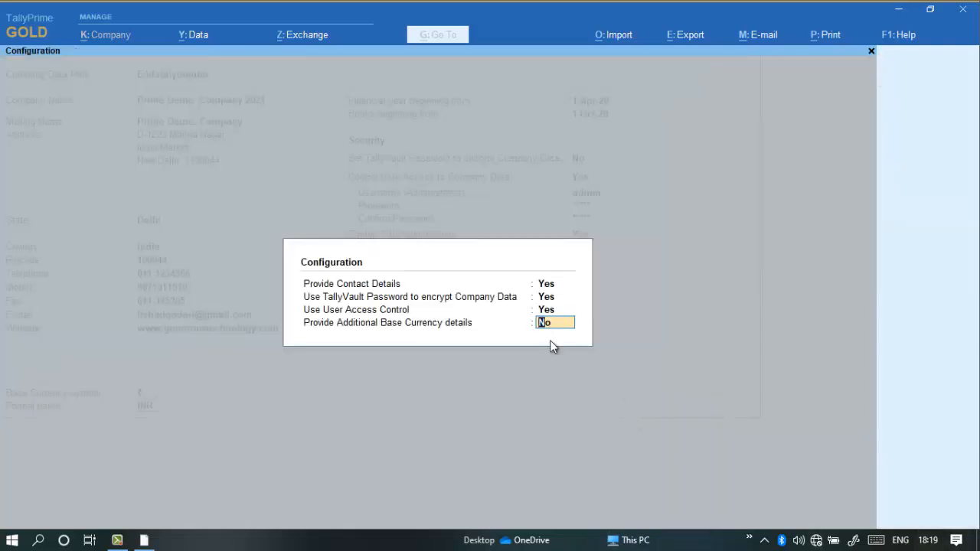
key(Return)
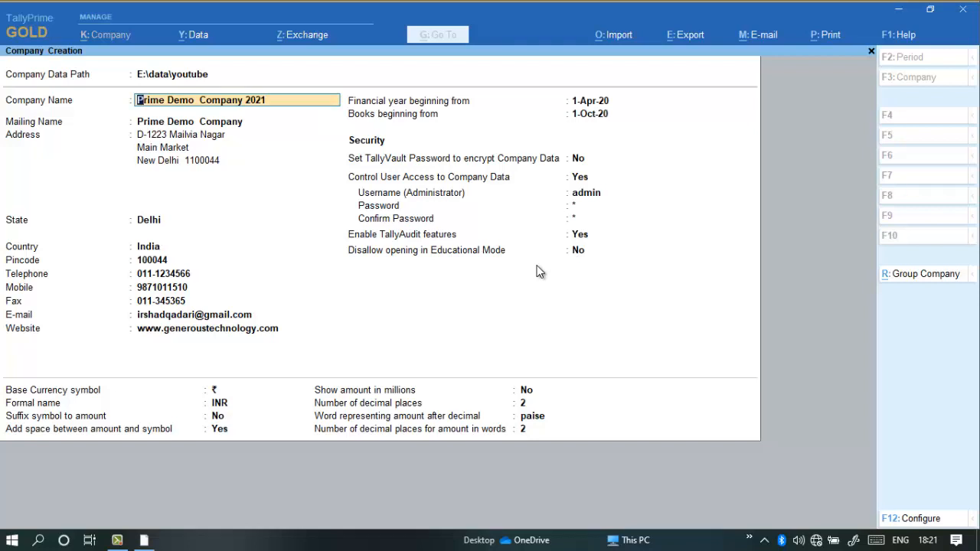
Accept all the company, security and base currency details and create the company.
key(Return)
key(Return)
key(Return)
key(Return)
key(Return)
key(Return)
key(Return)
key(Return)
key(Return)
key(Return)
key(Return)
key(Return)
key(Return)
key(Return)
key(Return)
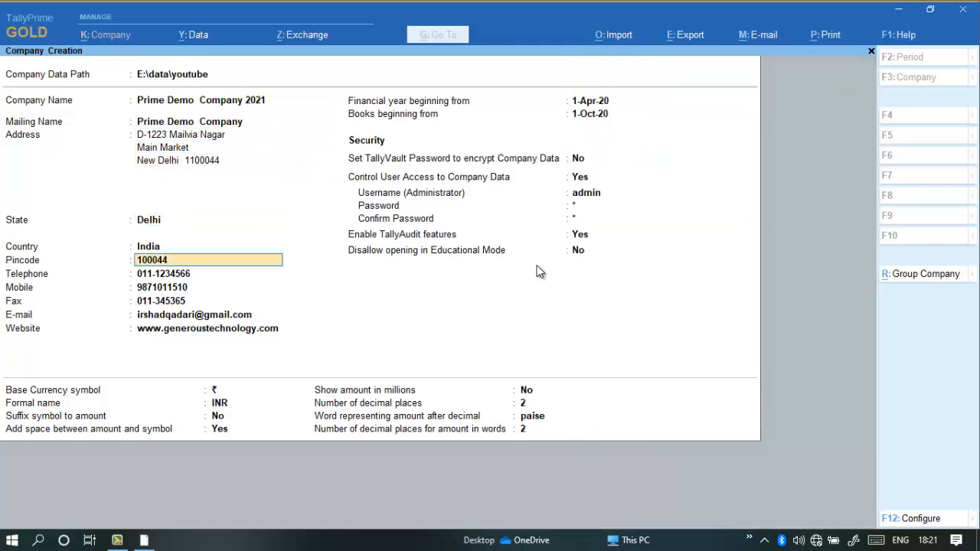
key(Return)
key(Return)
key(Return)
key(Return)
key(Return)
key(Return)
key(Return)
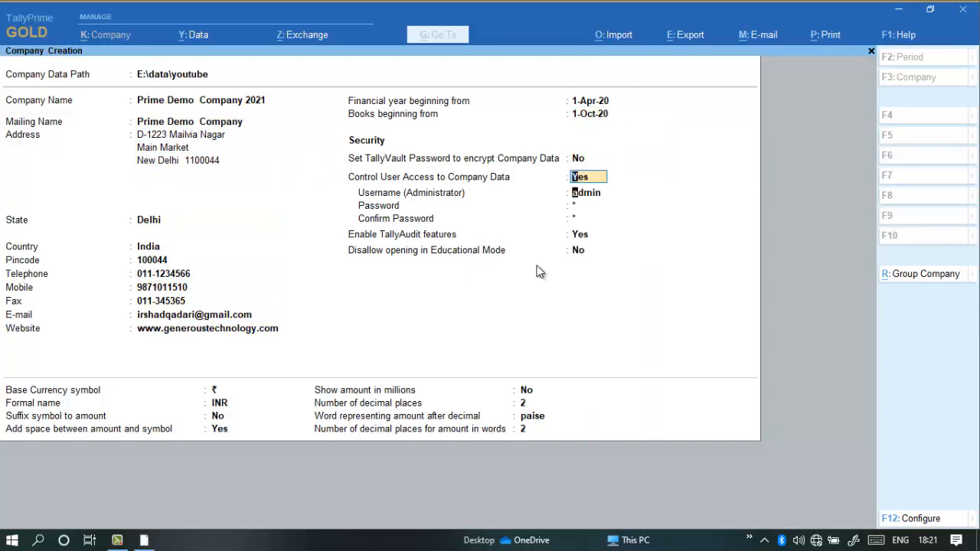
key(Return)
key(Return)
key(Return)
key(Return)
key(Return)
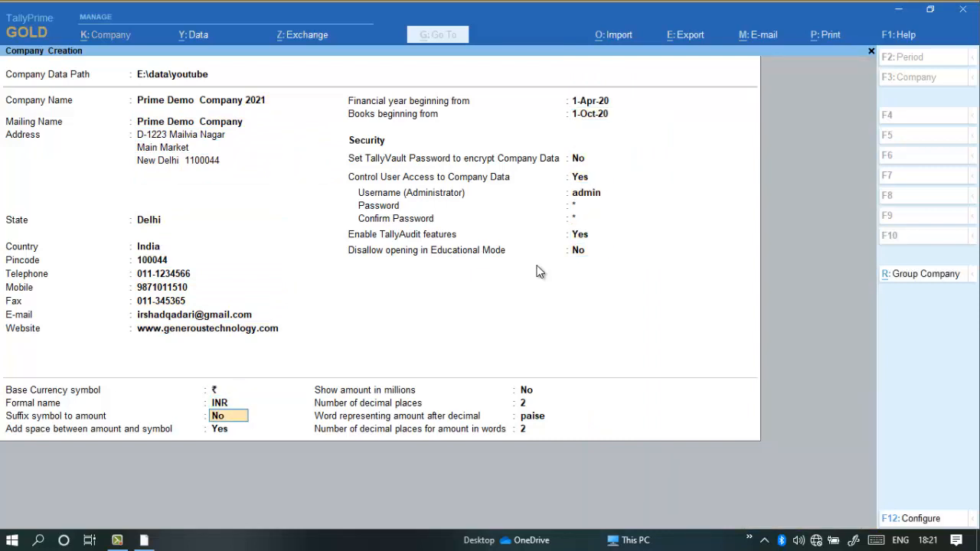
key(Return)
key(Return)
key(Return)
key(Return)
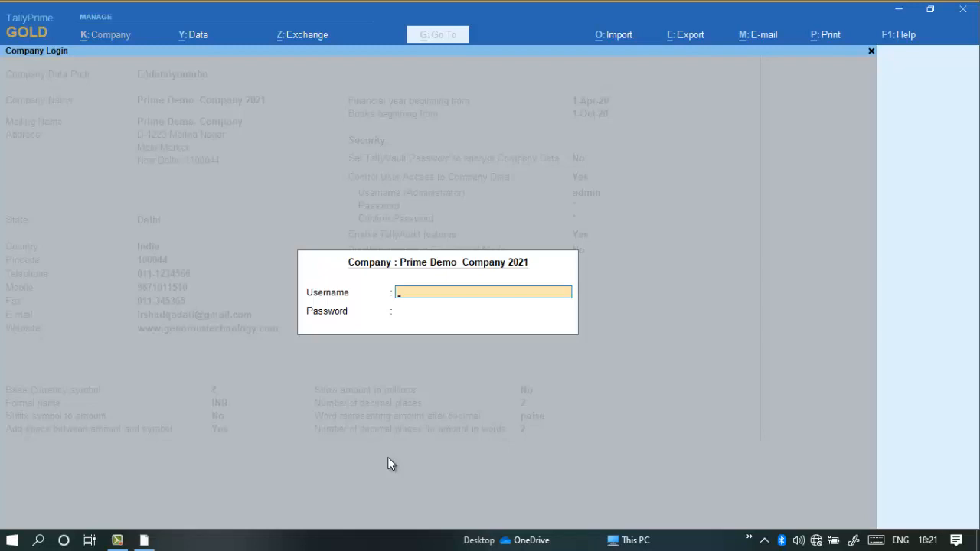
Log in to Prime Demo Company 2021 as admin with the administrator password.
text(admin)
key(Return)
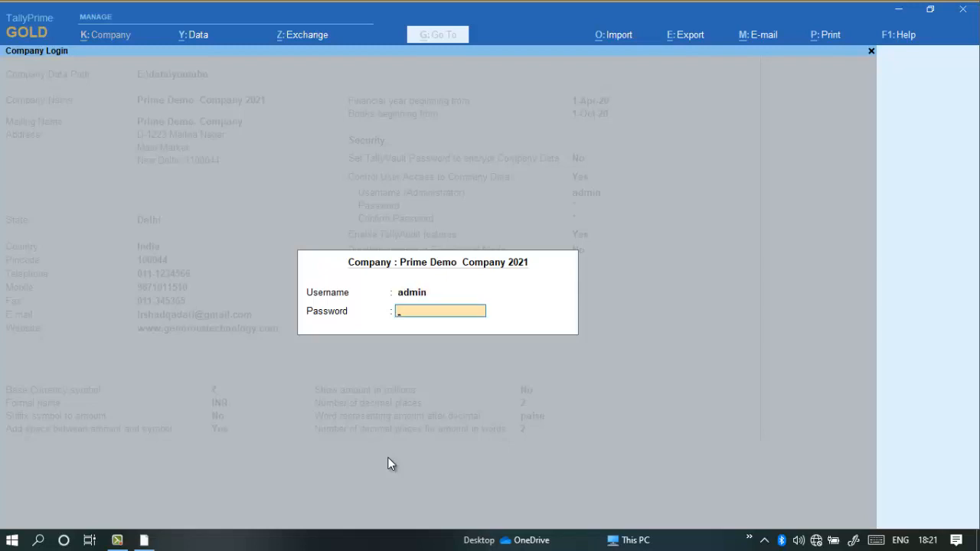
text(****)
key(Return)
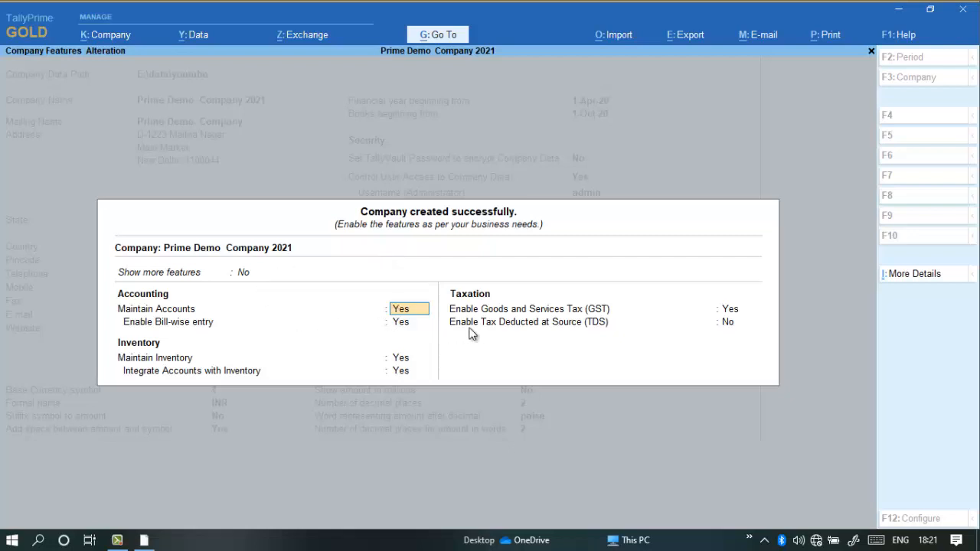
click(918, 275)
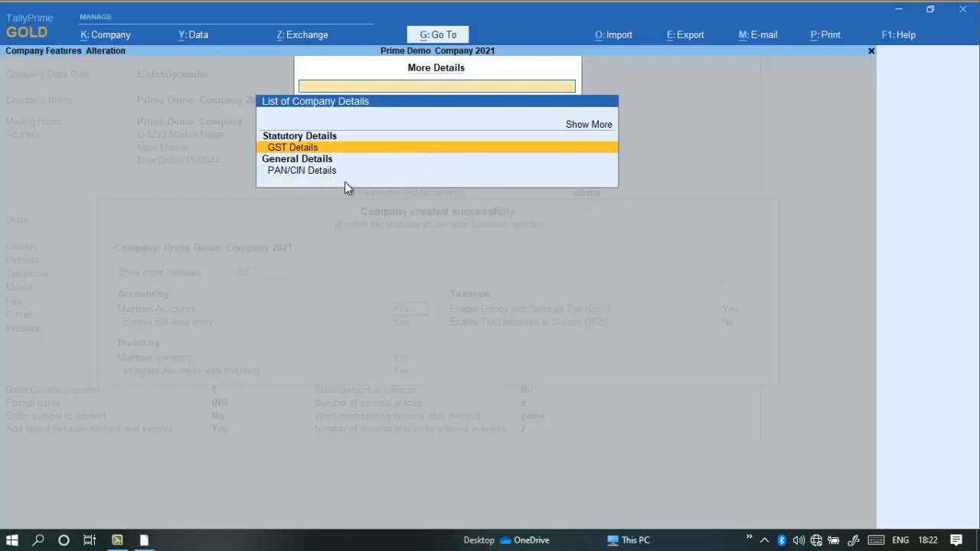
click(593, 135)
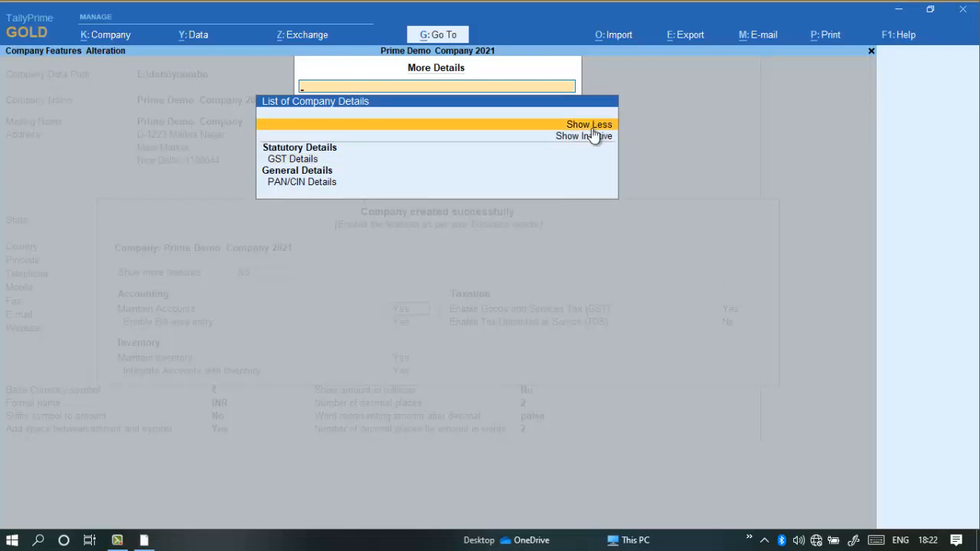
key(Escape)
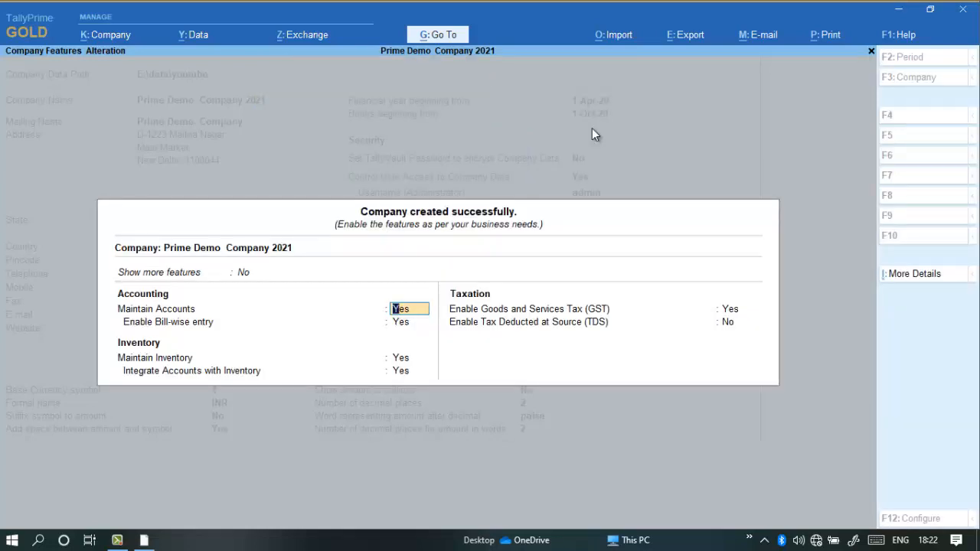
Set both Show more features and Show all features to Yes for the new company.
click(244, 273)
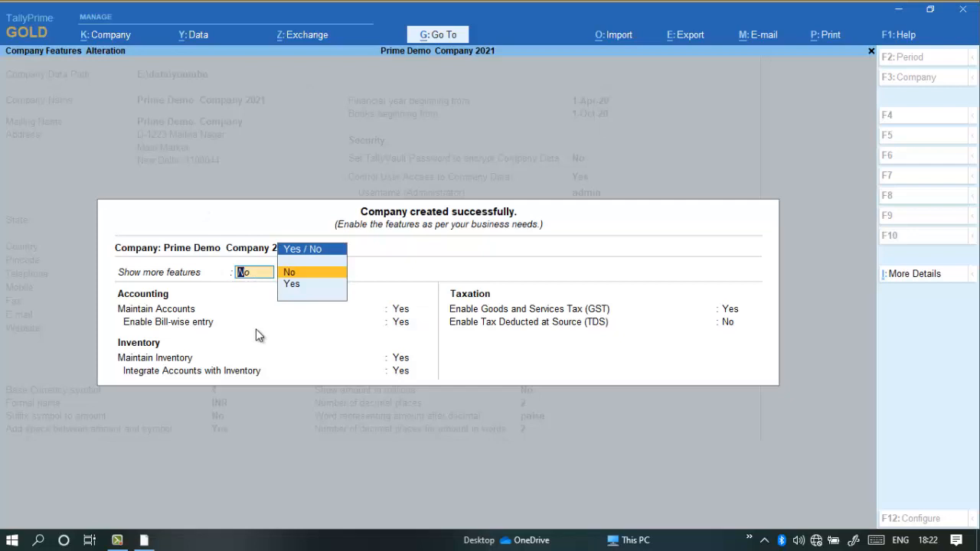
key(Down)
key(Return)
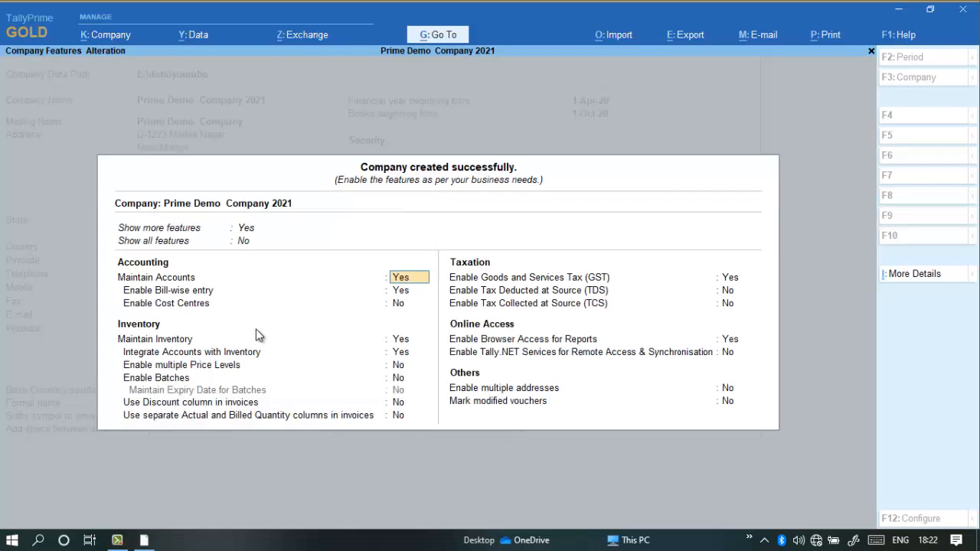
click(245, 241)
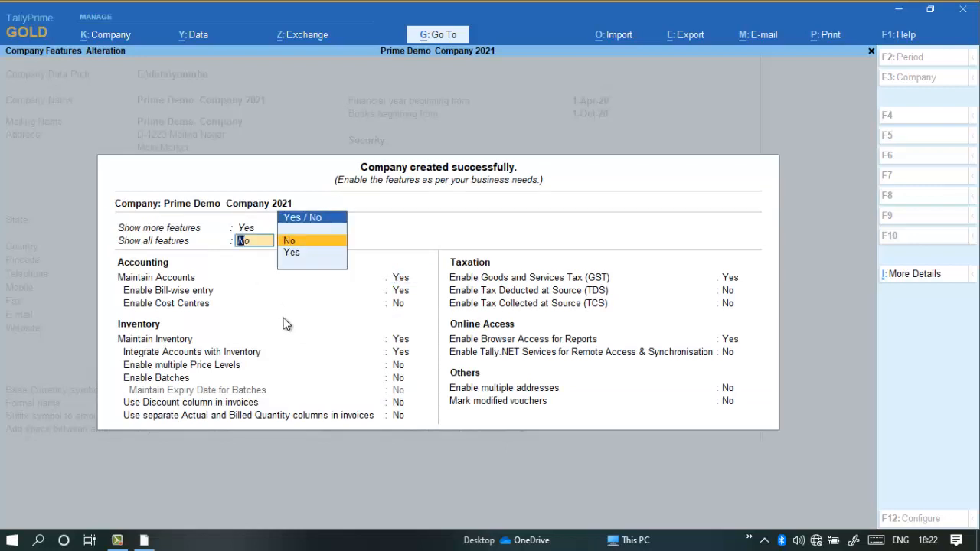
key(Down)
key(Return)
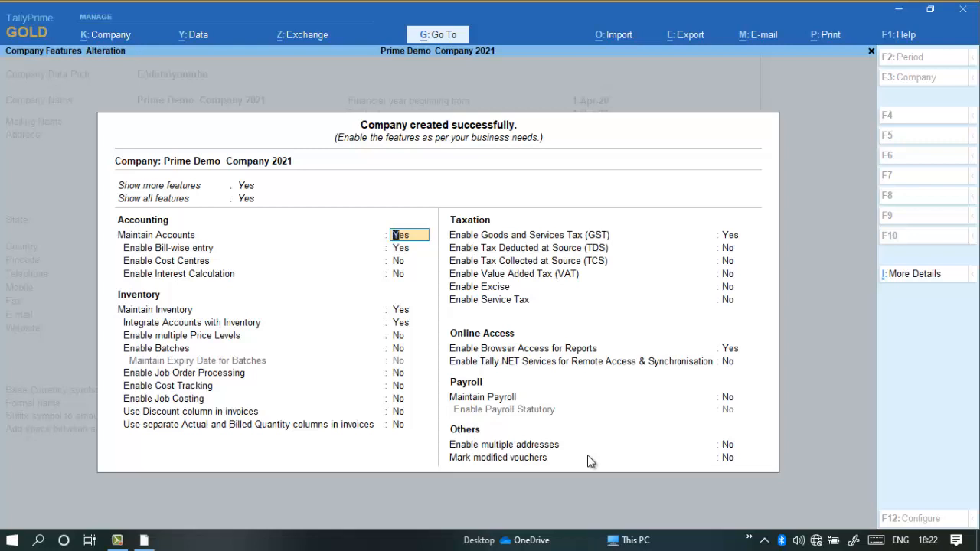
Look into the company's additional GST details and PAN/CIN details forms, leaving both without saving.
click(953, 275)
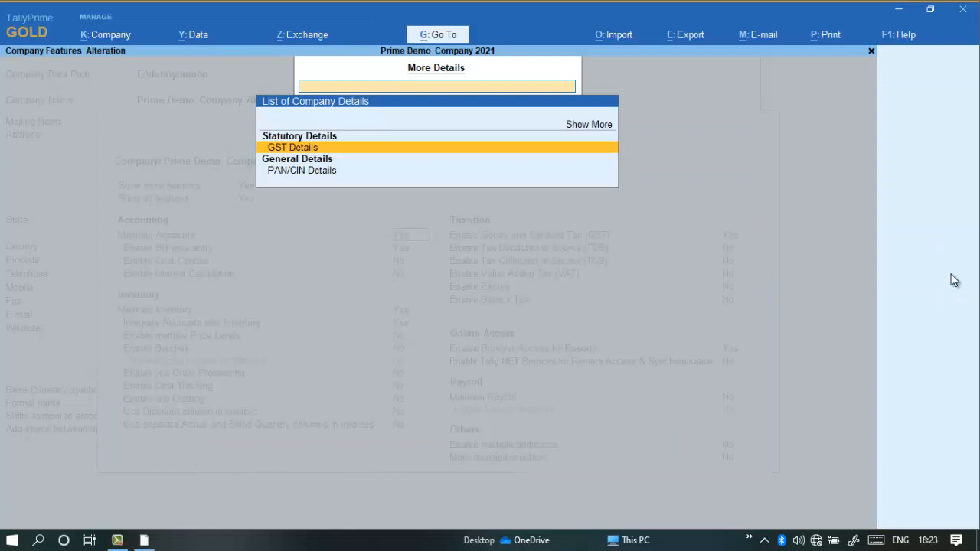
key(Return)
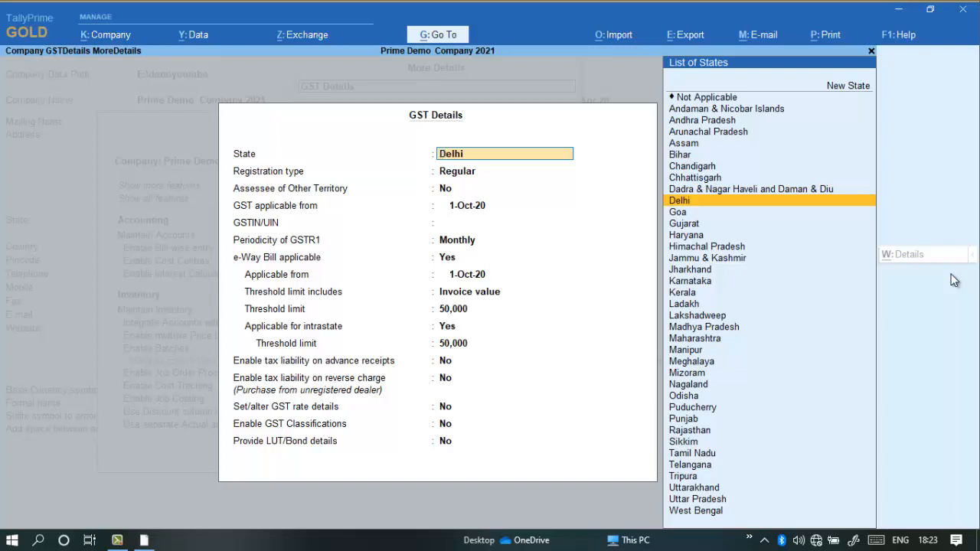
key(BackSpace)
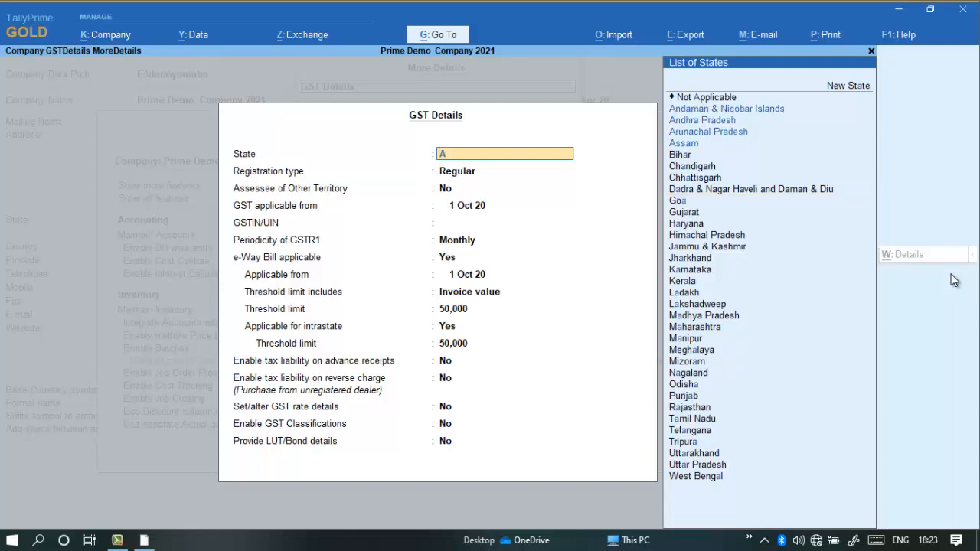
key(Escape)
key(y)
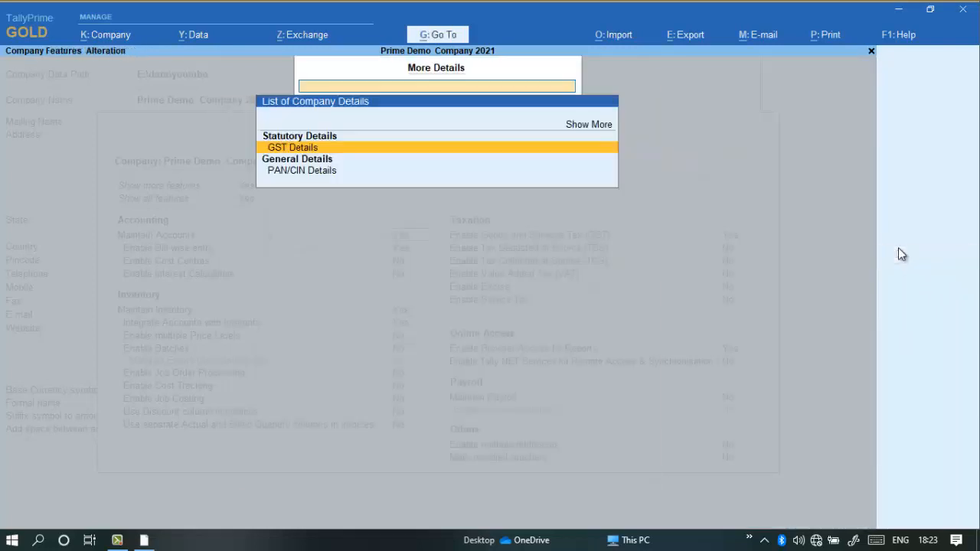
click(290, 173)
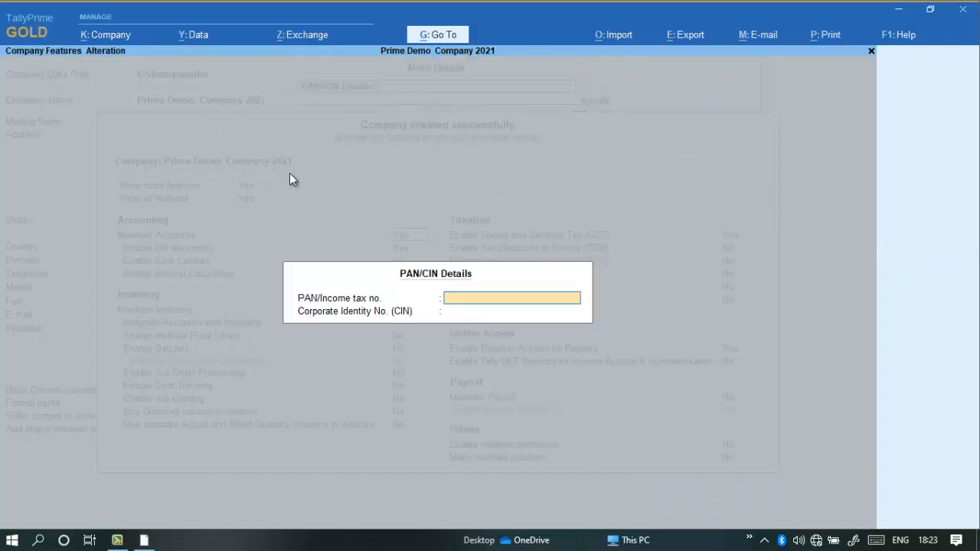
key(Escape)
key(y)
In the GST details, keep state Delhi, registration type Regular and GST applicable from 1-Oct-20, and enter the company's GSTIN.
key(Up)
key(Up)
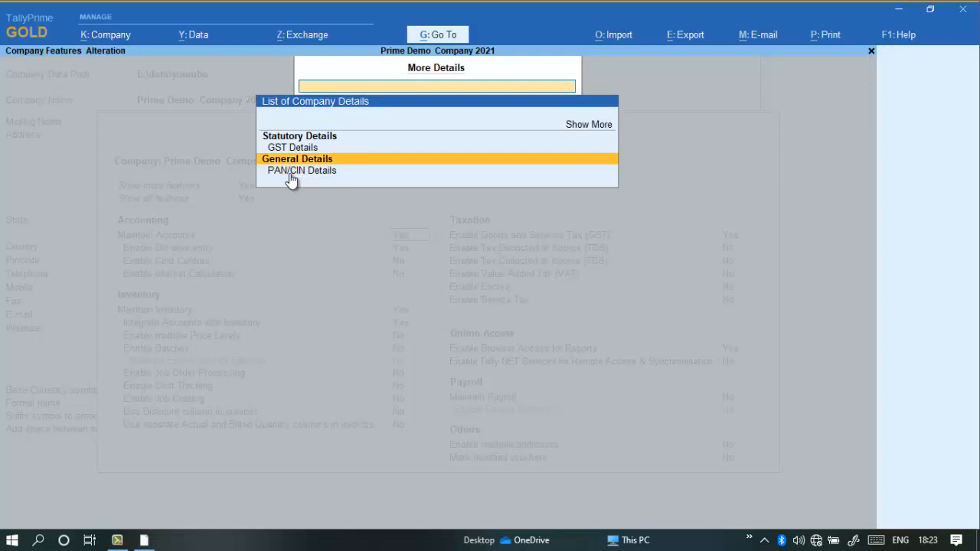
key(Return)
key(Return)
key(Return)
key(Return)
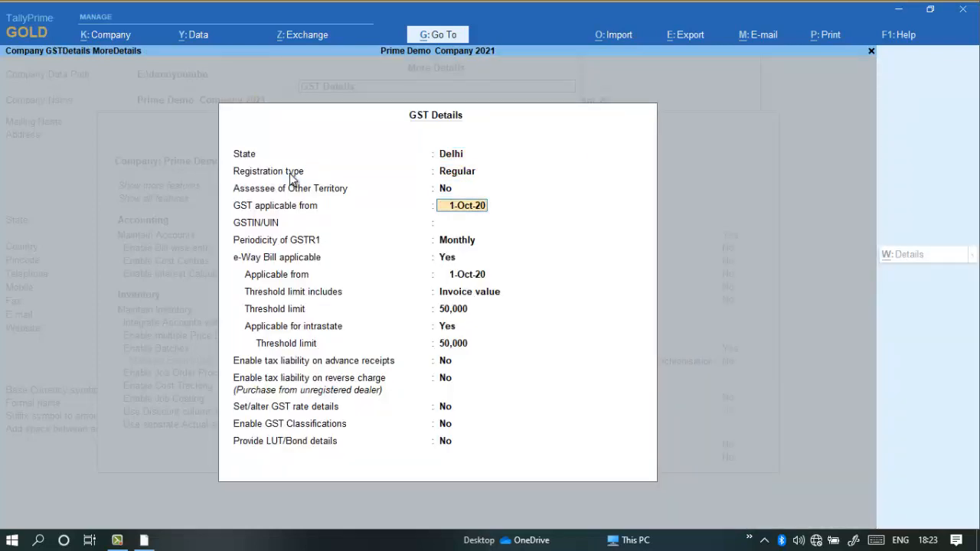
key(Return)
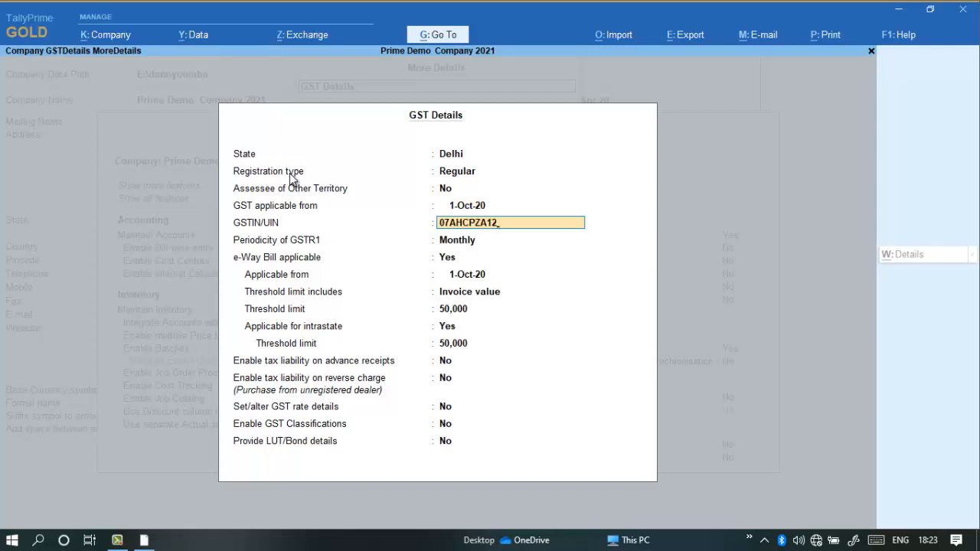
key(Return)
key(Return)
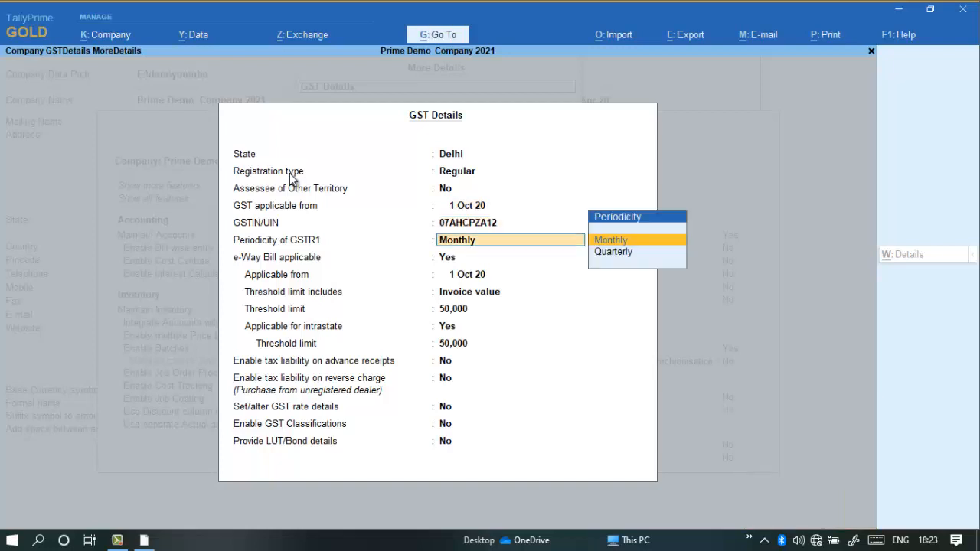
key(Return)
key(Return)
key(Return)
key(Return)
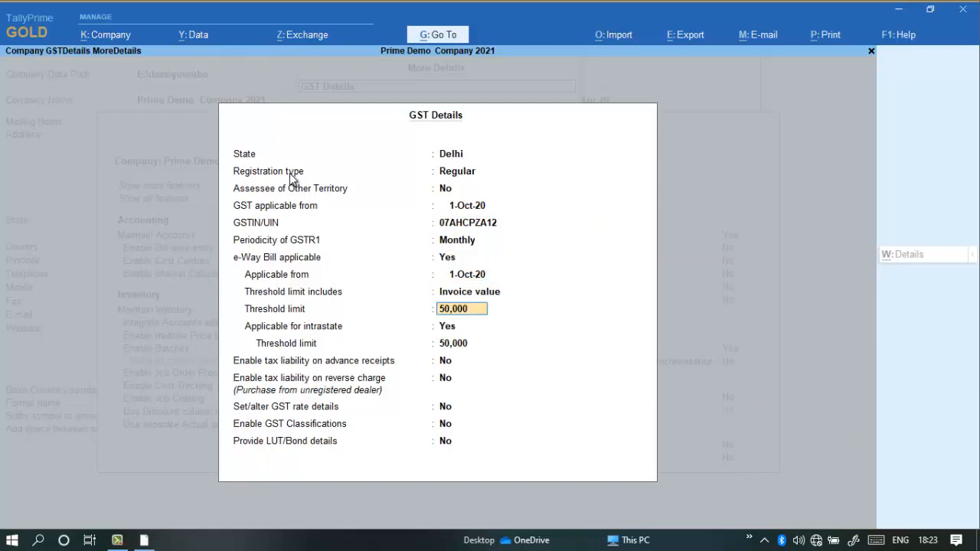
key(BackSpace)
key(BackSpace)
key(BackSpace)
key(BackSpace)
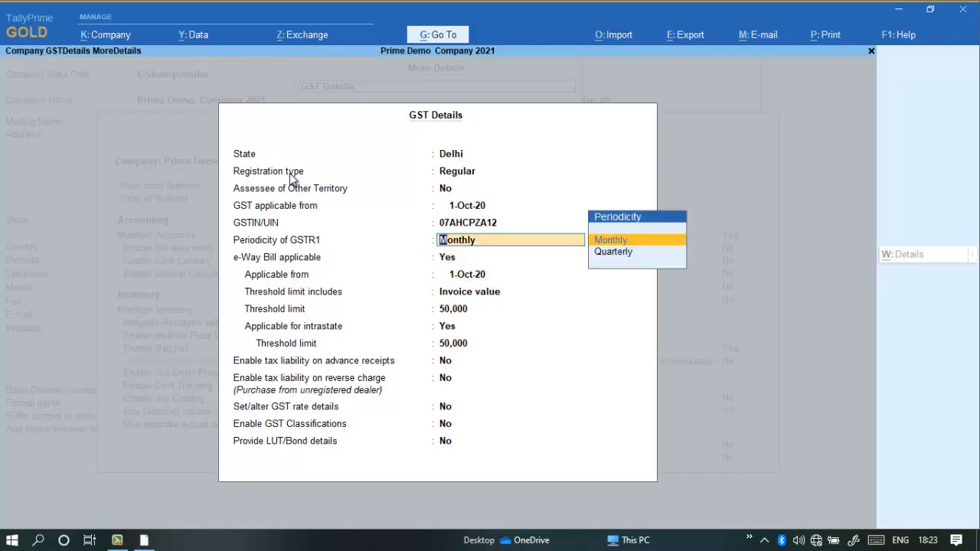
Accept Monthly GSTR1 periodicity and e-Way Bill applicable from 1-Oct-20 with a threshold limit of 50,000 on invoice value.
key(Return)
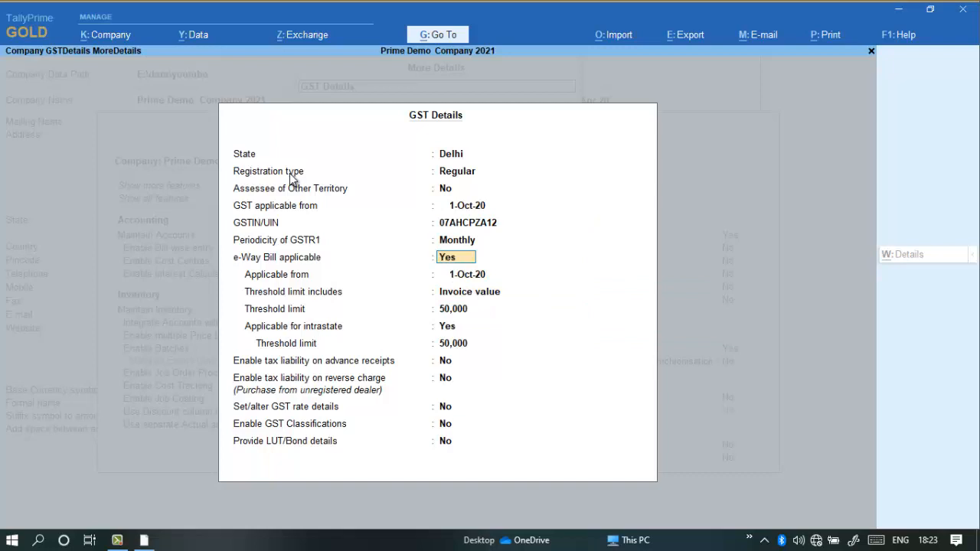
key(Return)
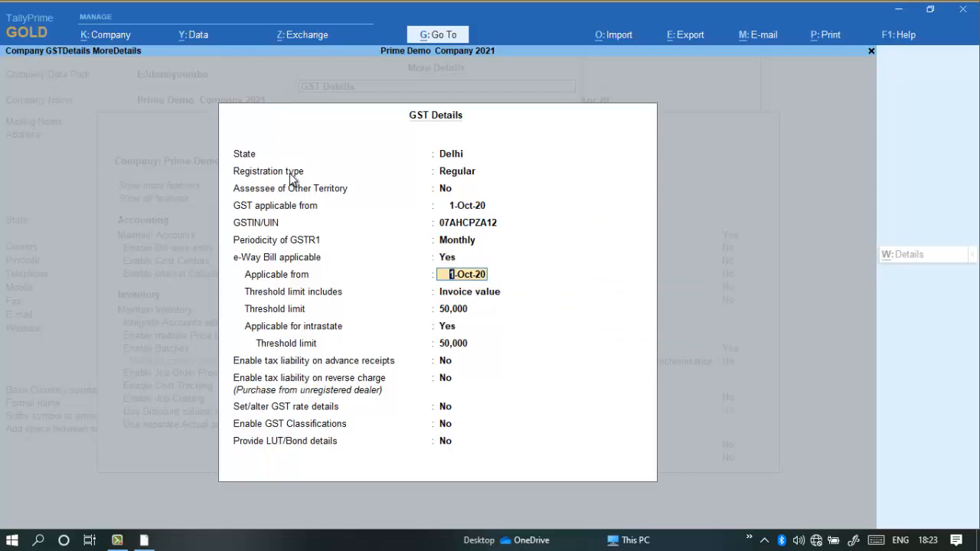
key(Return)
key(Return)
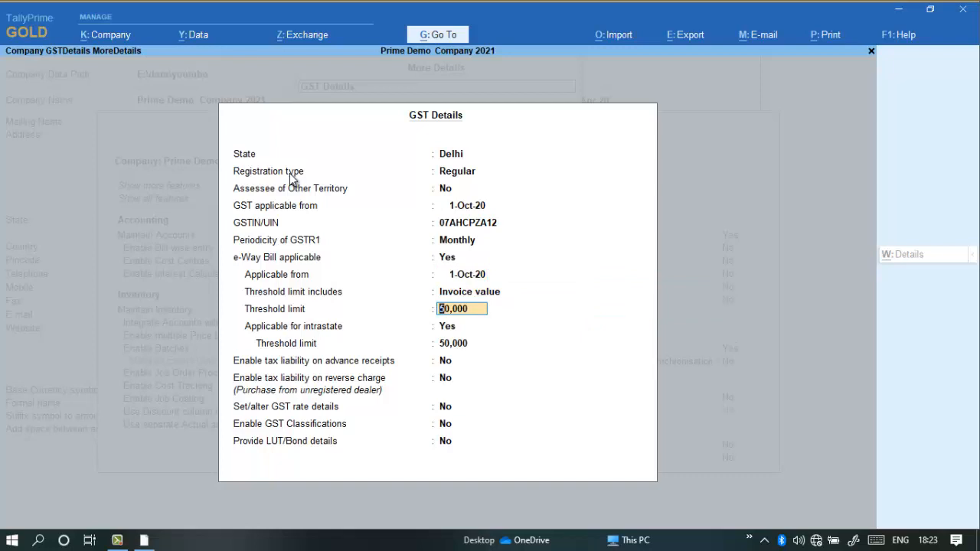
key(Return)
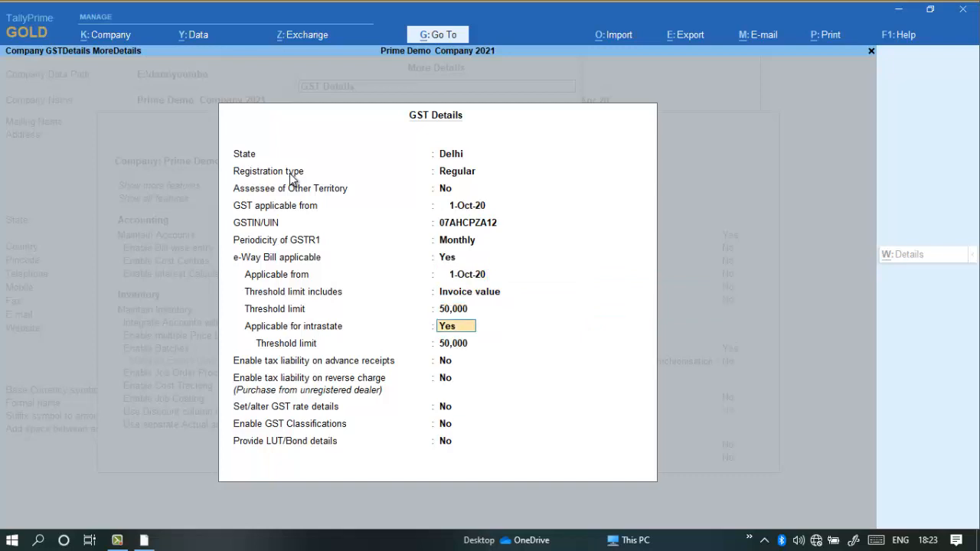
Keep the e-Way Bill applicable for intrastate with a 50,000 limit, leave the remaining GST options at No, and save the GST details.
key(Return)
key(Return)
key(Return)
key(Return)
key(Return)
key(Return)
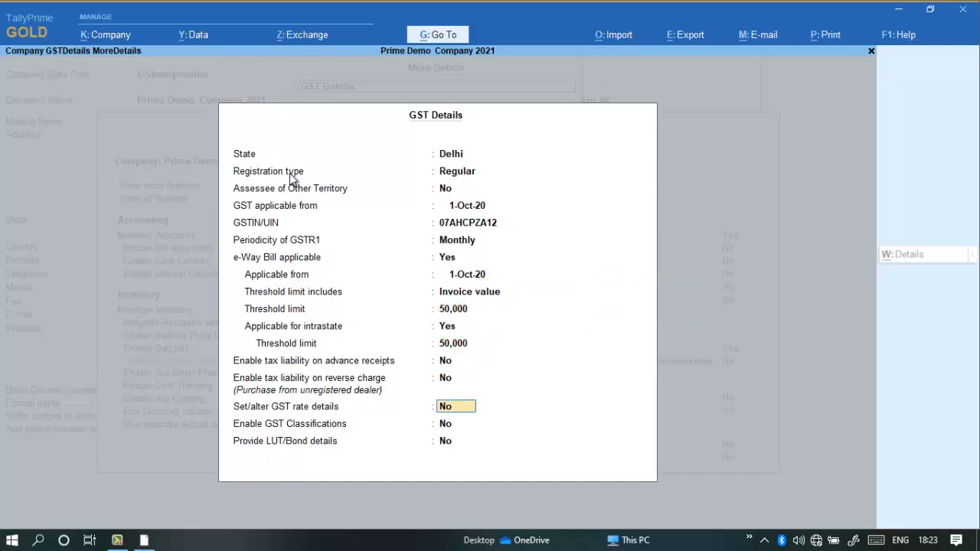
key(Return)
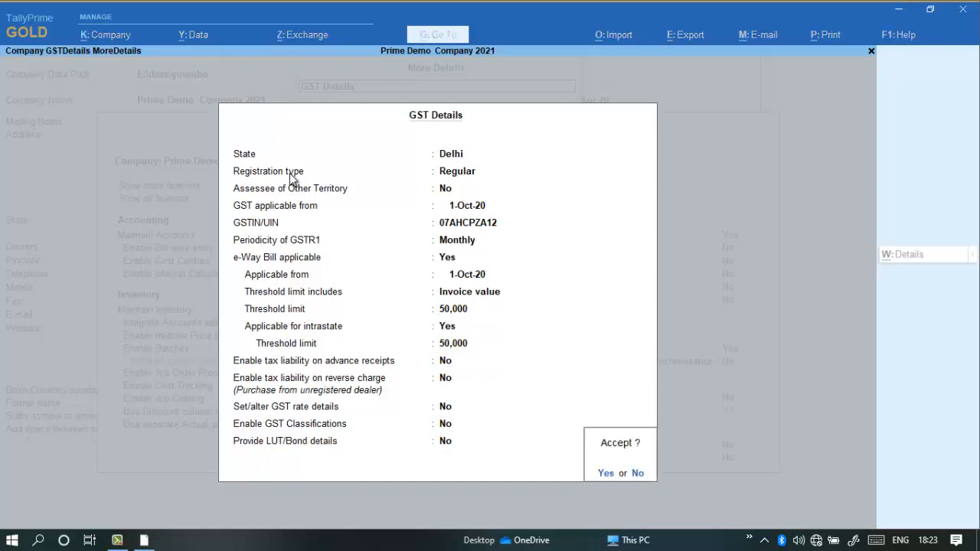
key(Return)
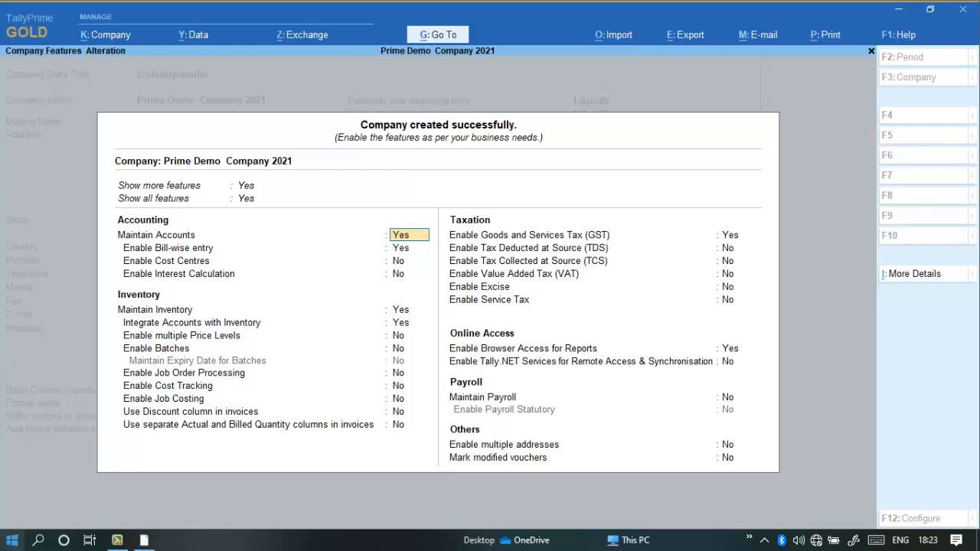
click(118, 541)
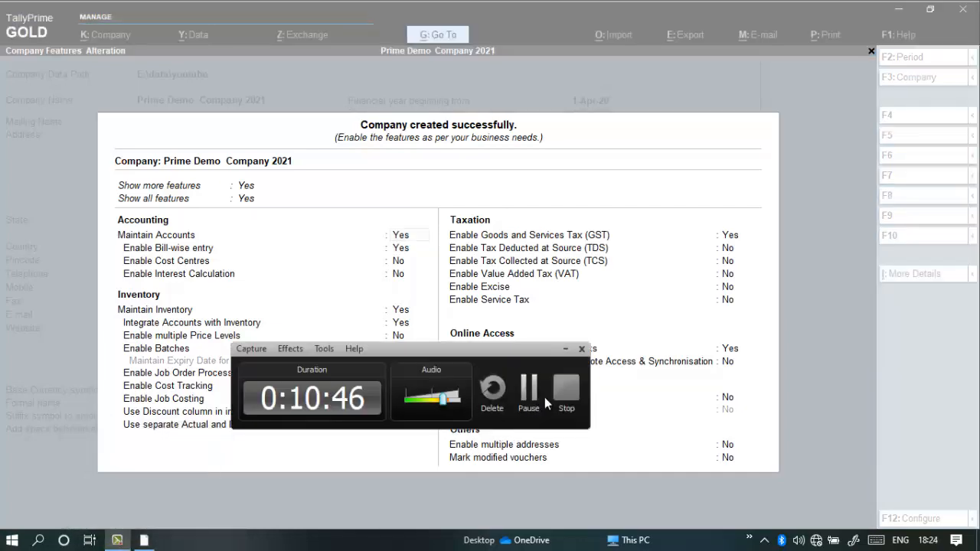